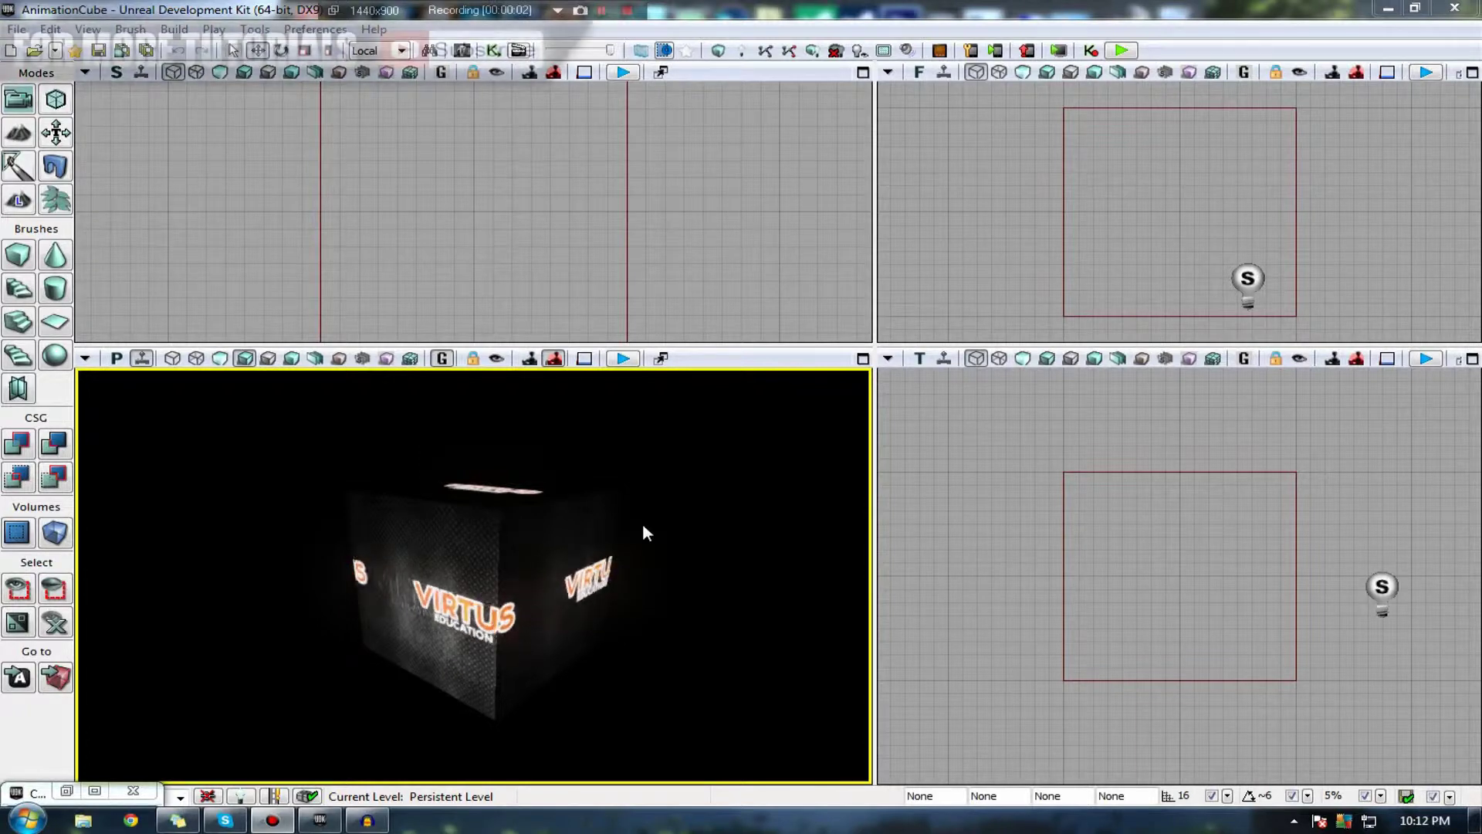
Examine the cube's animated Virtus Education faces in the perspective viewport from several angles and distances
mouse_move(643, 525)
right_down()
mouse_move(600, 530)
mouse_move(641, 526)
right_up()
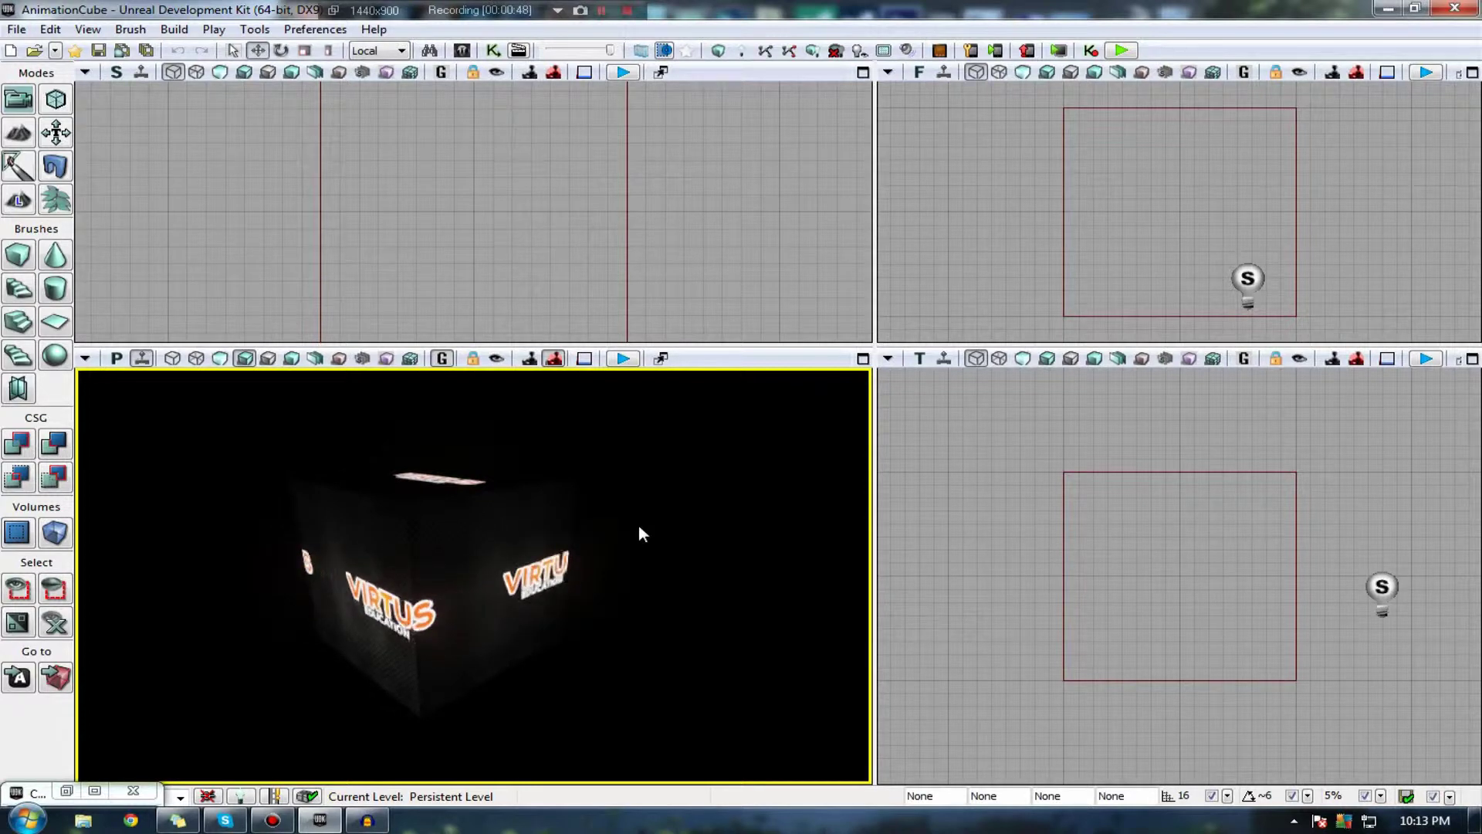
right_drag(504, 443, 449, 452)
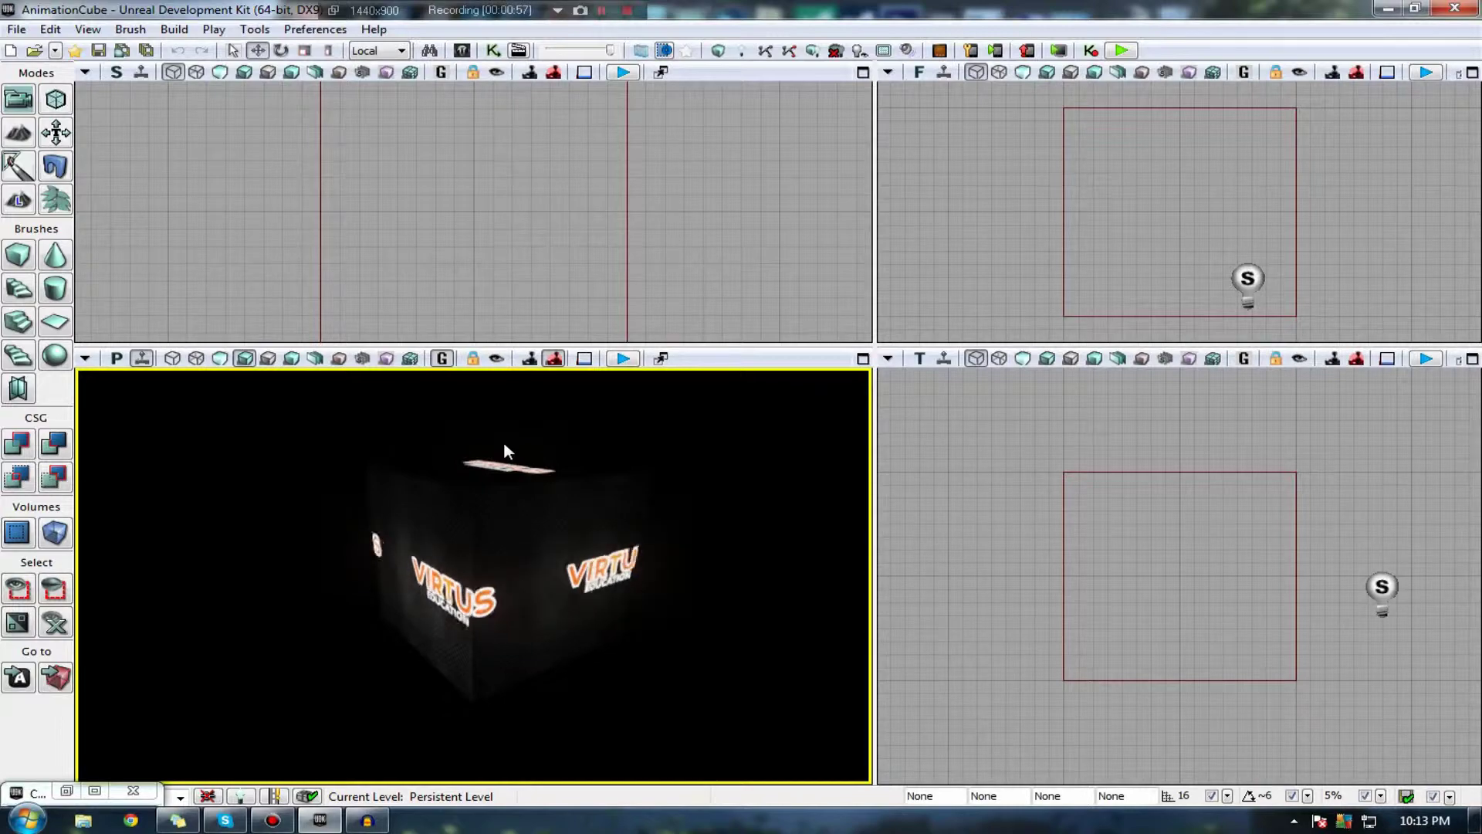
drag(501, 452, 506, 410)
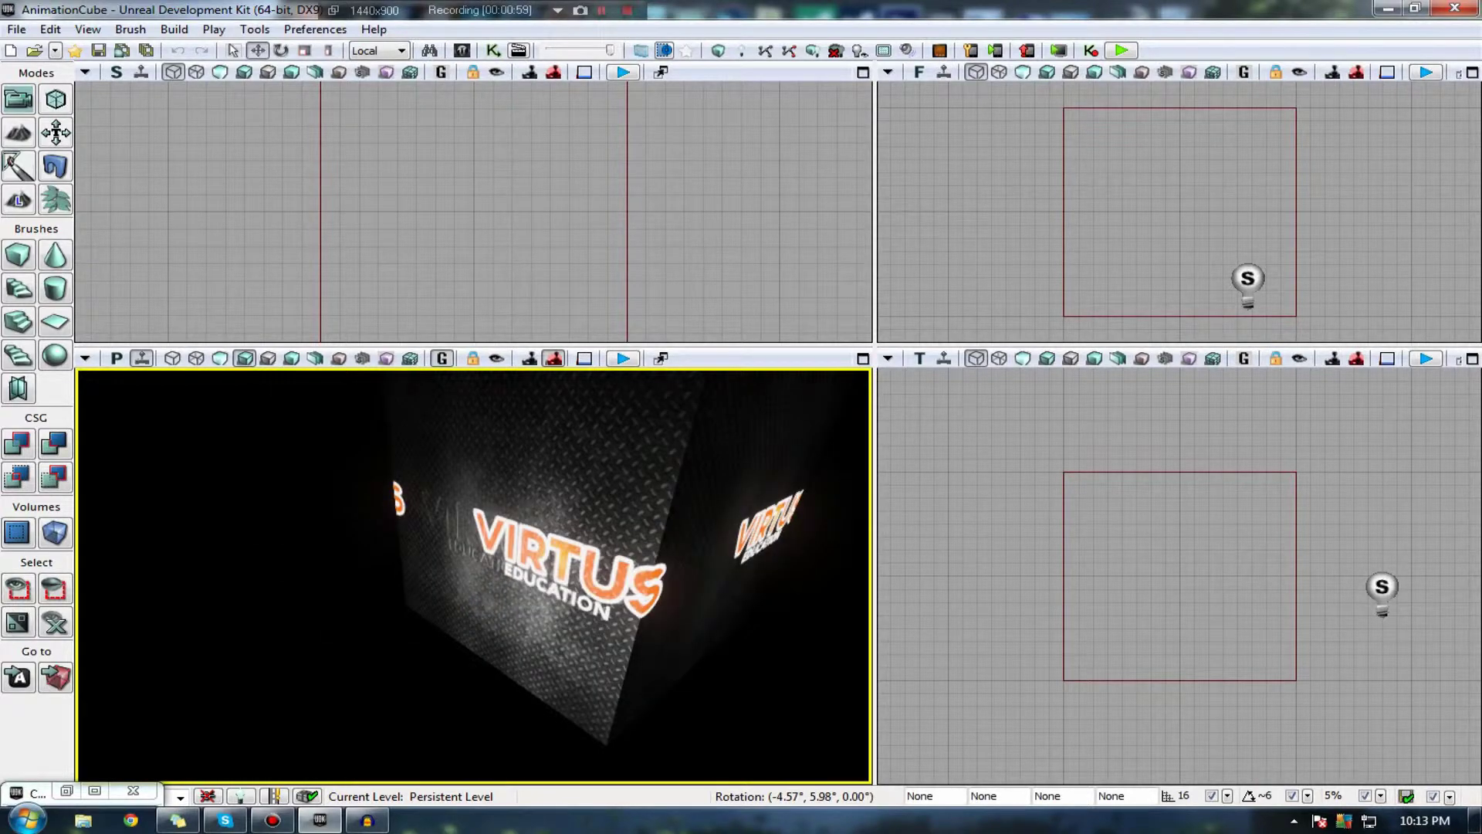
right_drag(507, 409, 550, 549)
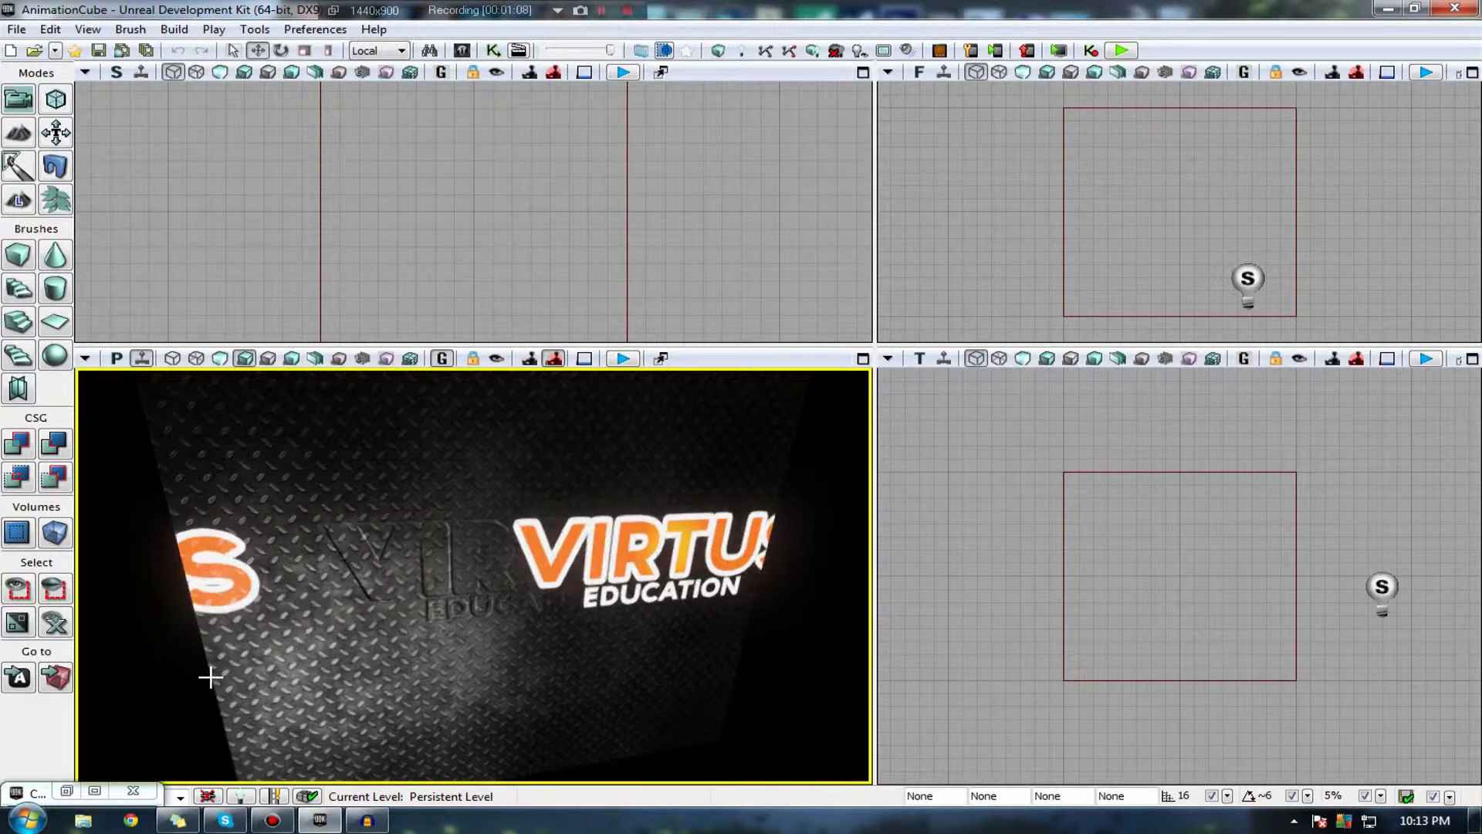
drag(210, 677, 546, 551)
right_drag(547, 551, 463, 561)
scroll(463, 561, up, 4)
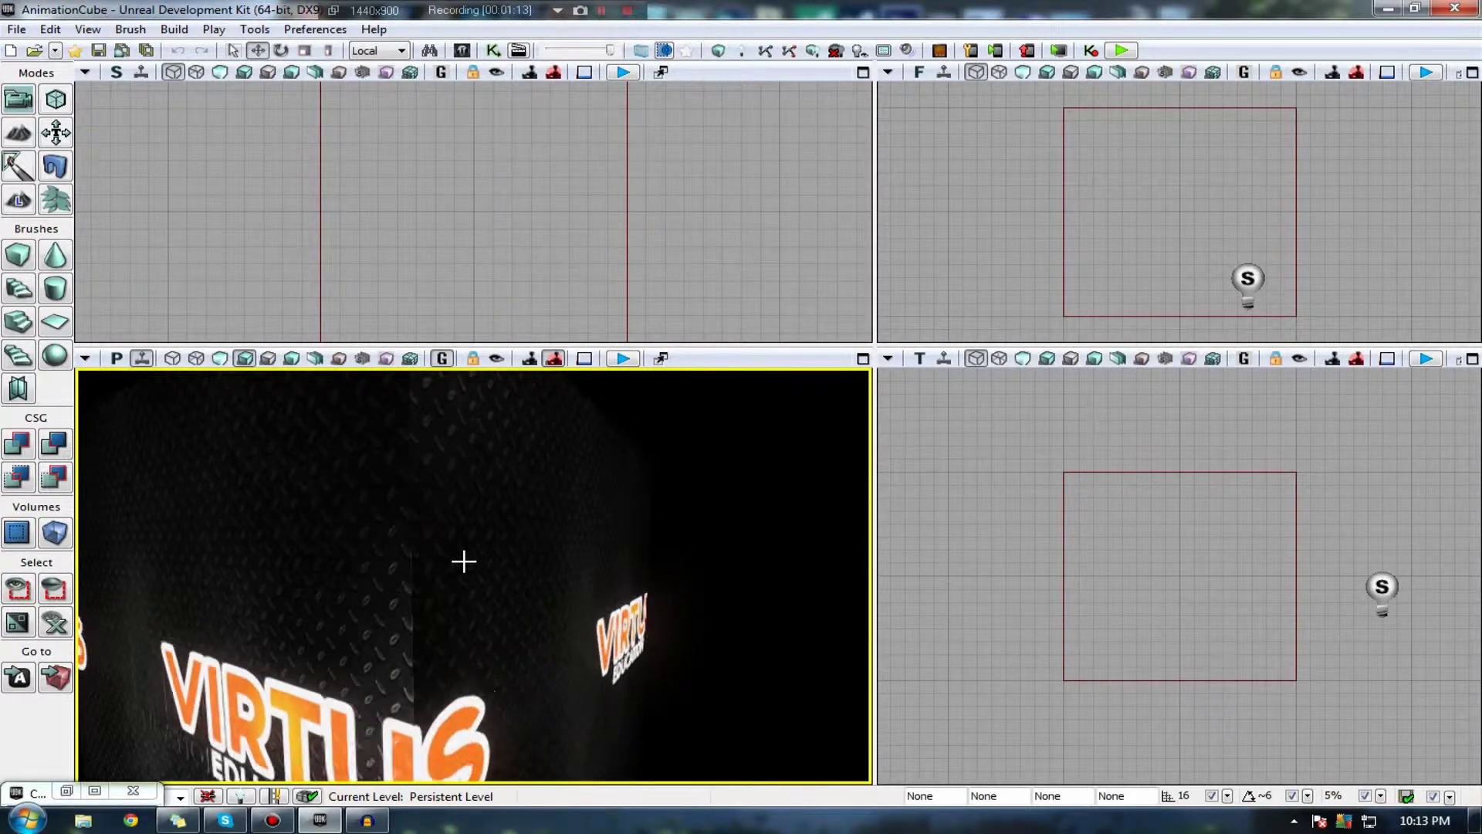
scroll(463, 561, down, 5)
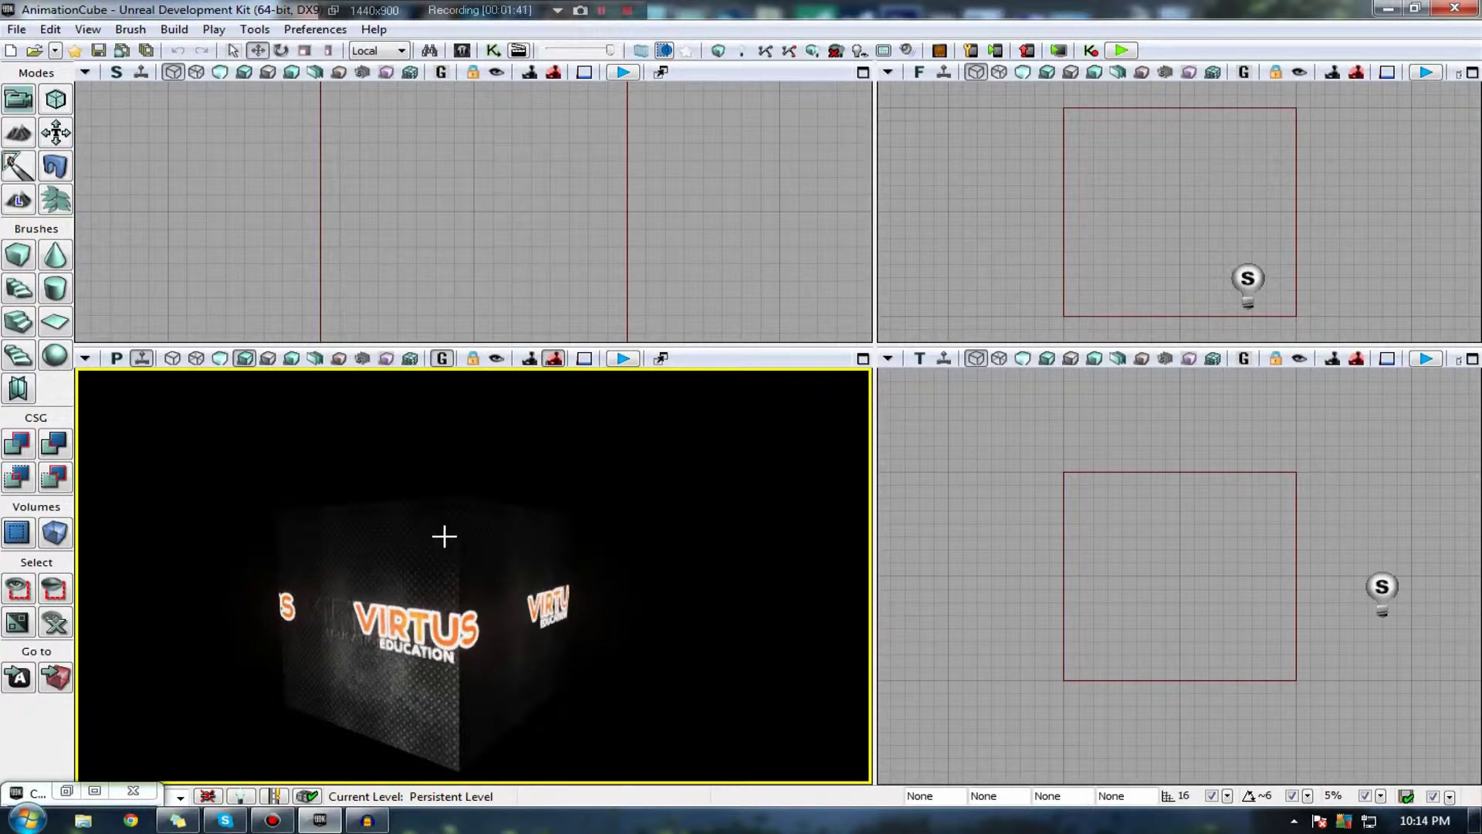
Open the AnimatedMaterial from the VirtusEduSet package for editing
click(66, 791)
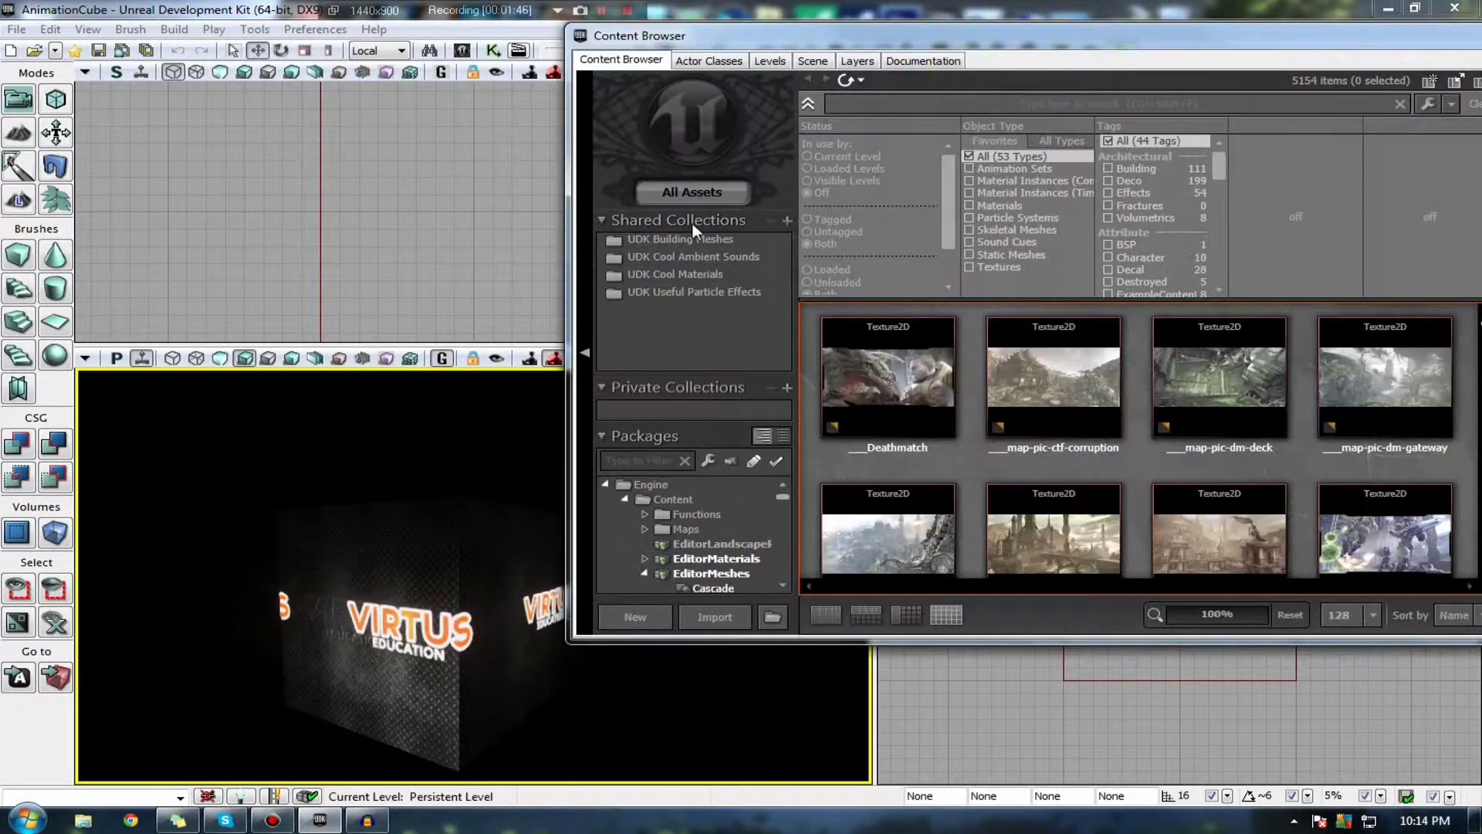
drag(783, 499, 785, 582)
click(729, 556)
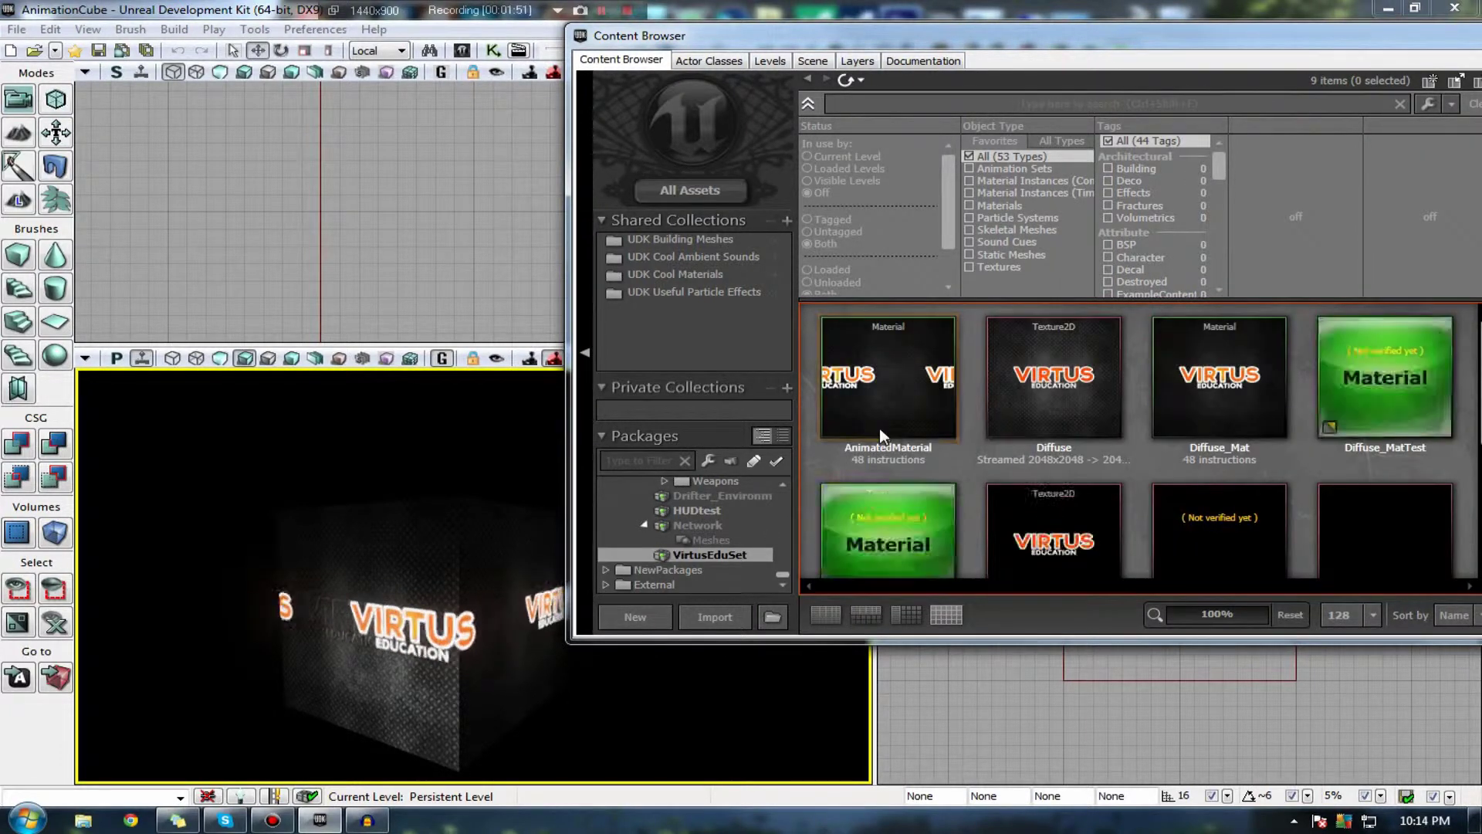
click(887, 430)
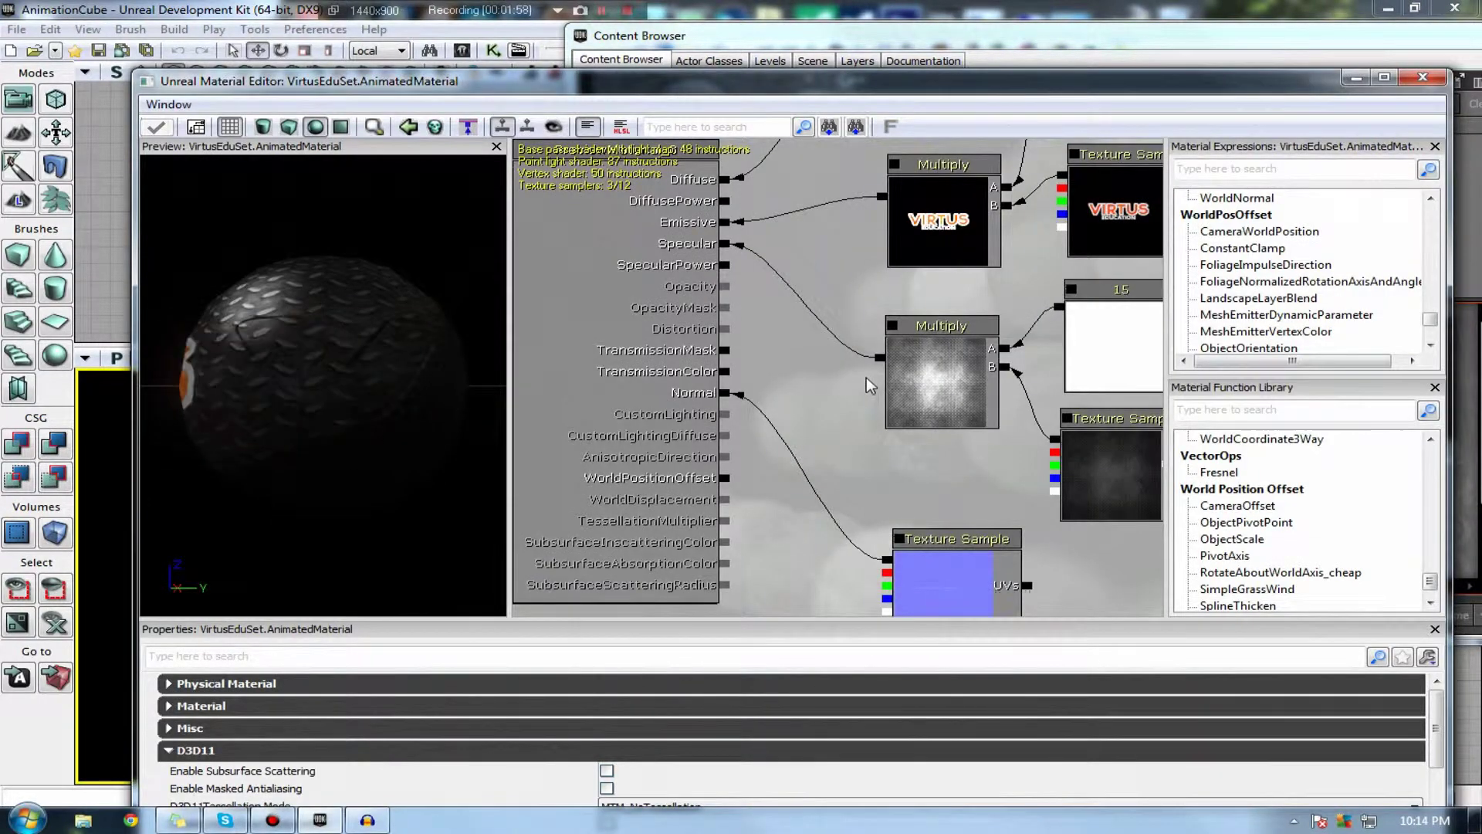
Examine the material's node network and the speed settings of the Panner feeding the emissive Texture Sample
scroll(857, 367, down, 3)
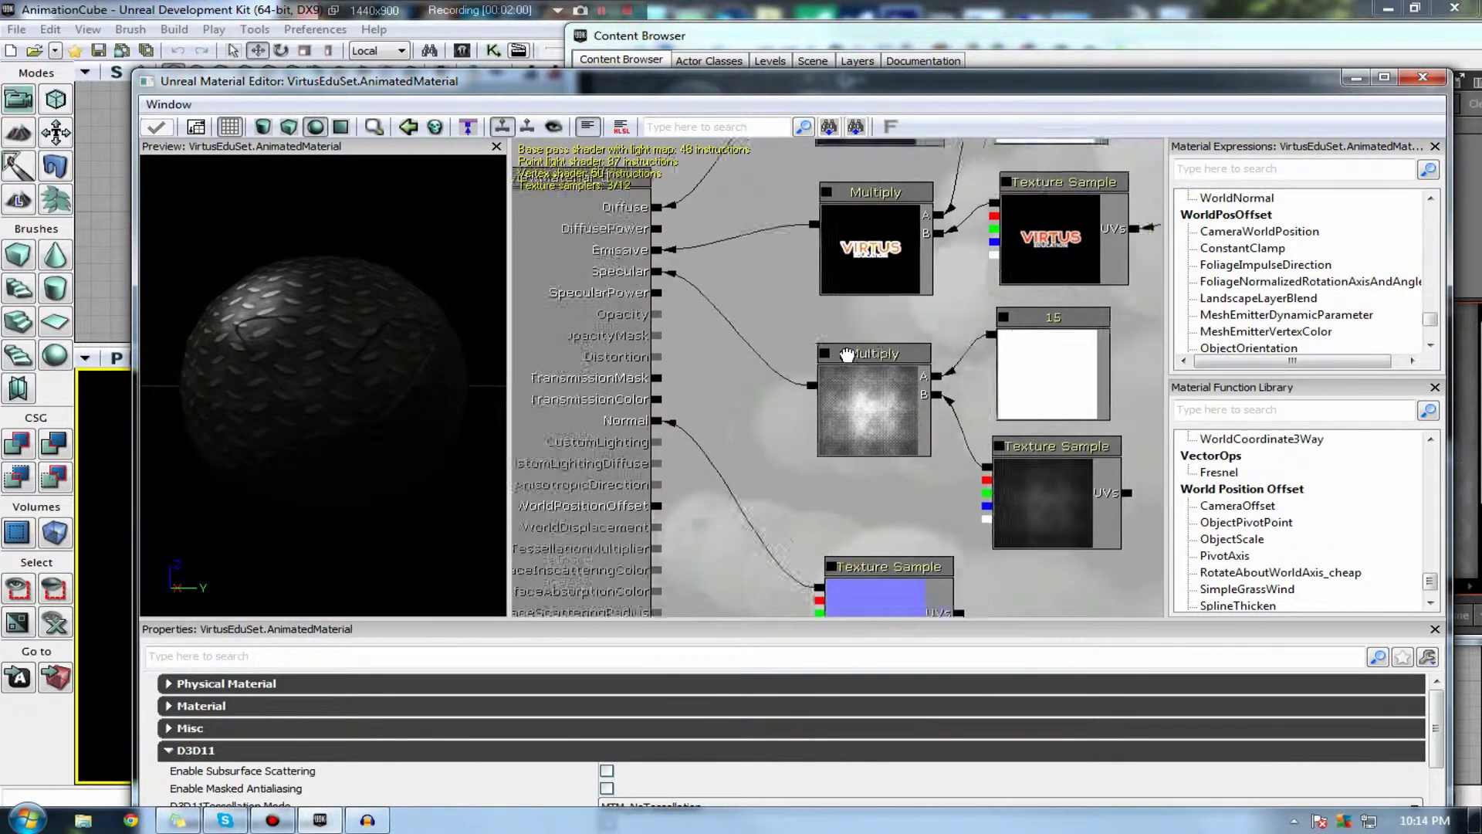
drag(720, 415, 656, 446)
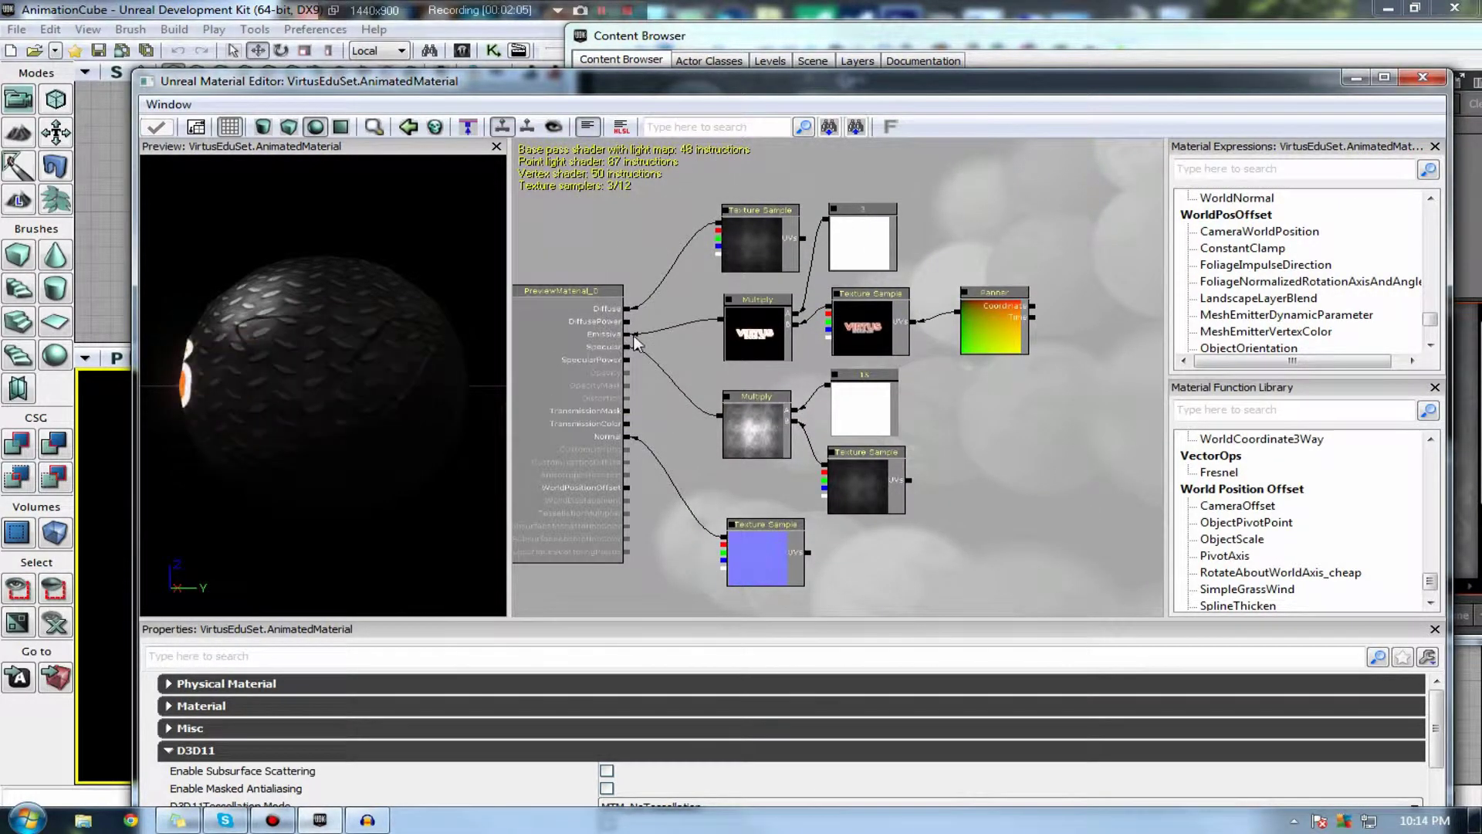
scroll(895, 392, up, 3)
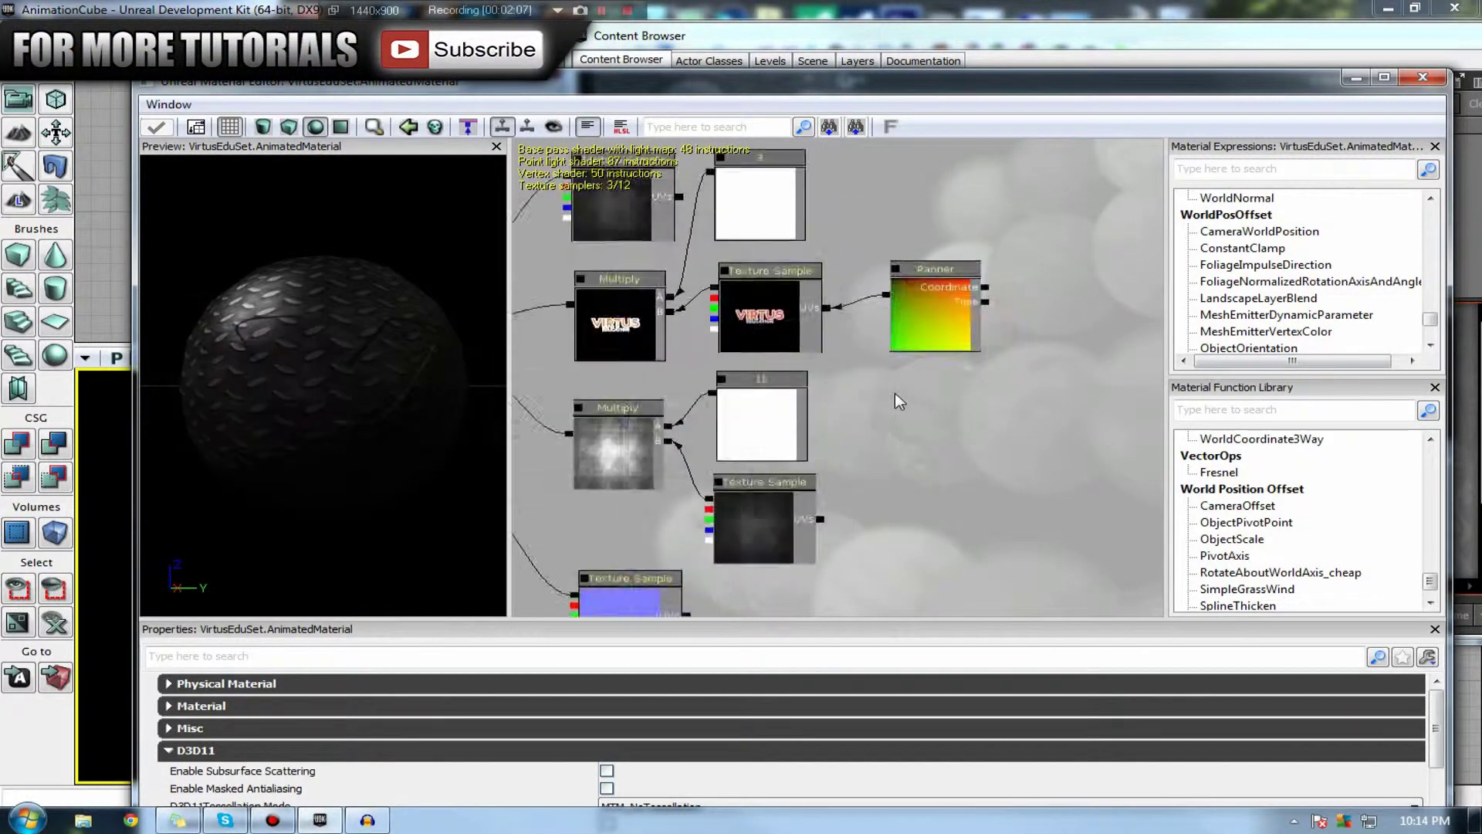
drag(893, 430, 958, 511)
click(1019, 373)
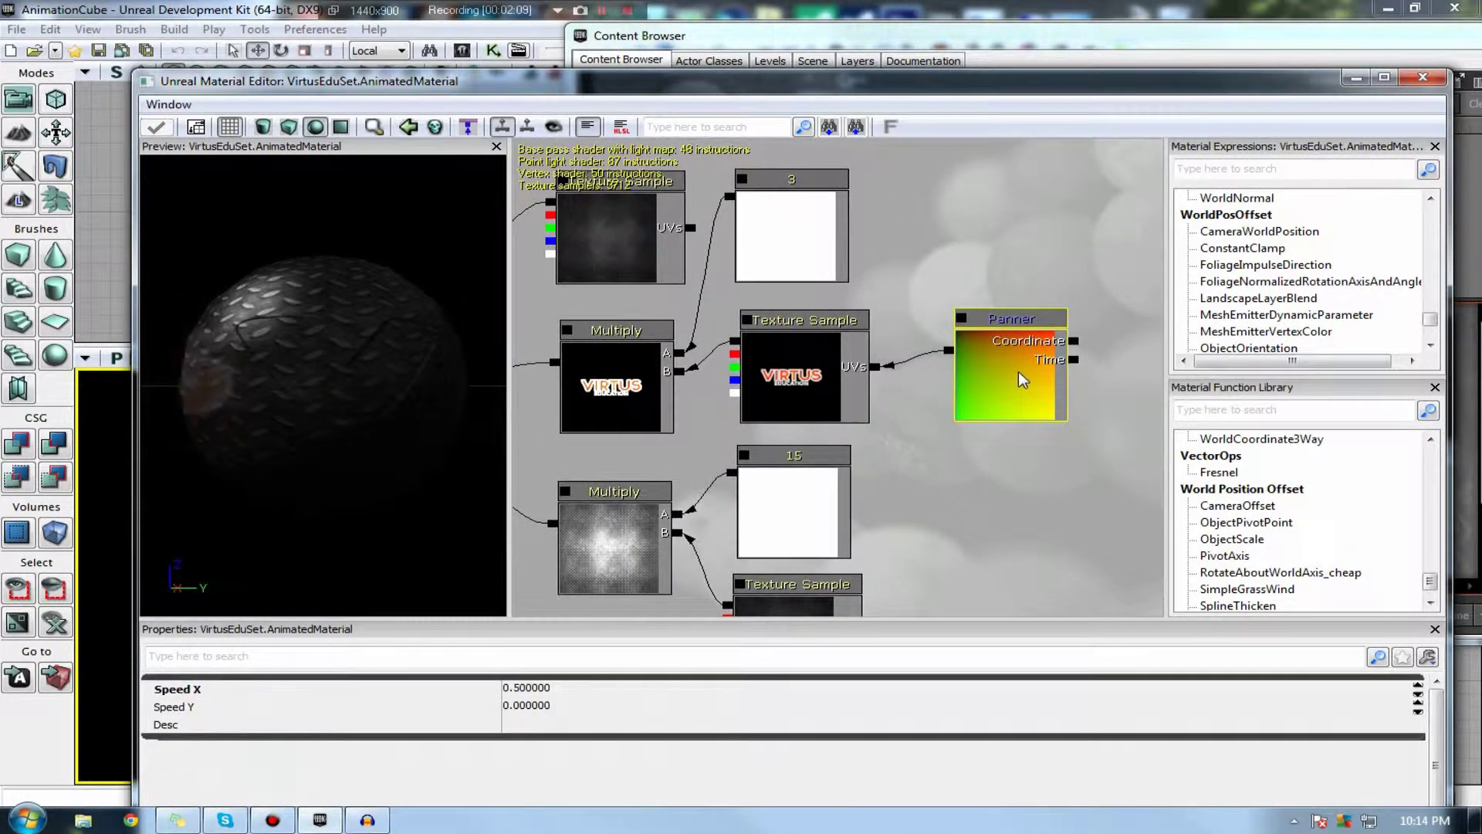
click(1212, 170)
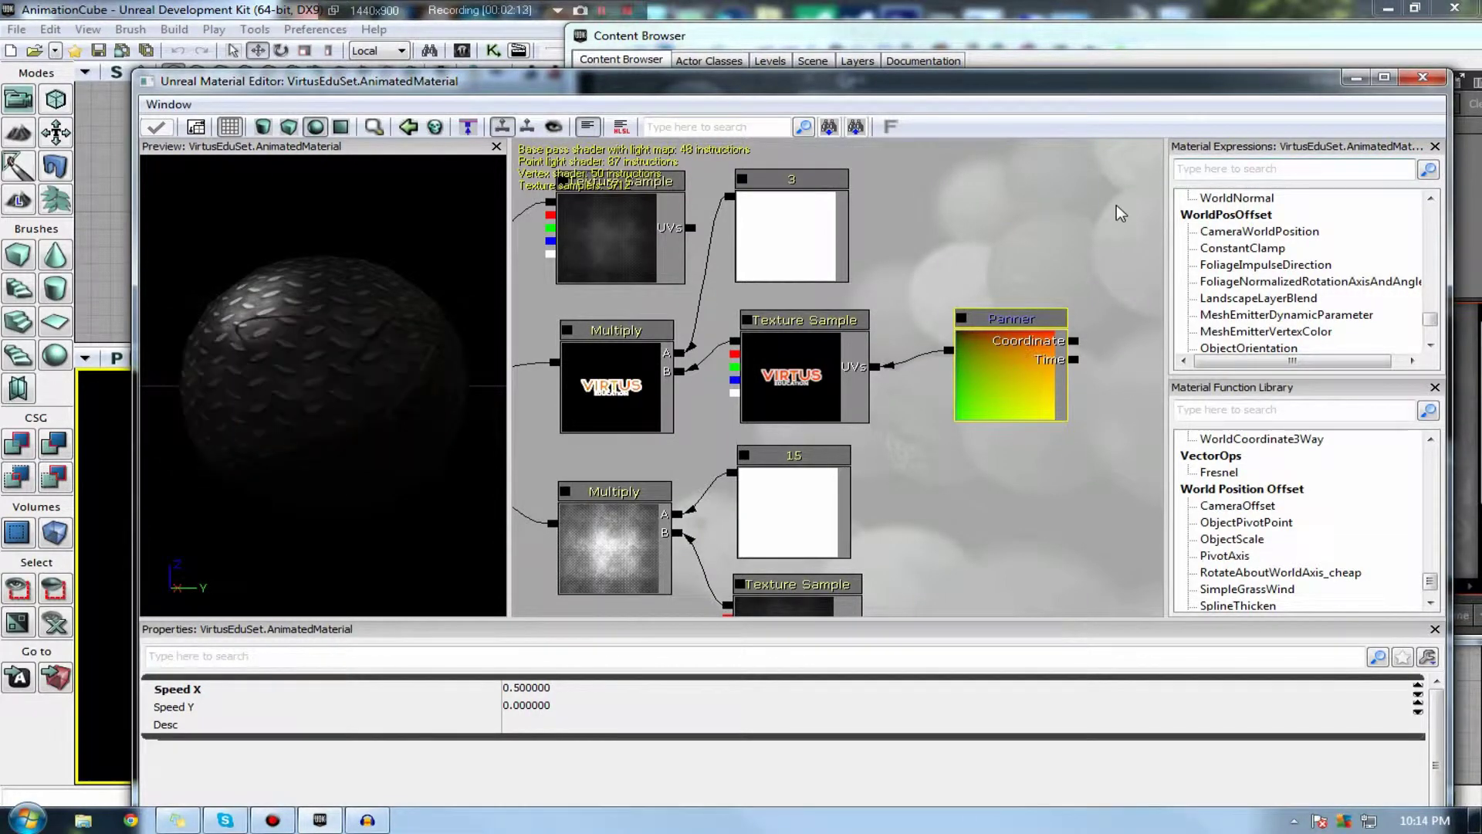
drag(1047, 287, 1035, 323)
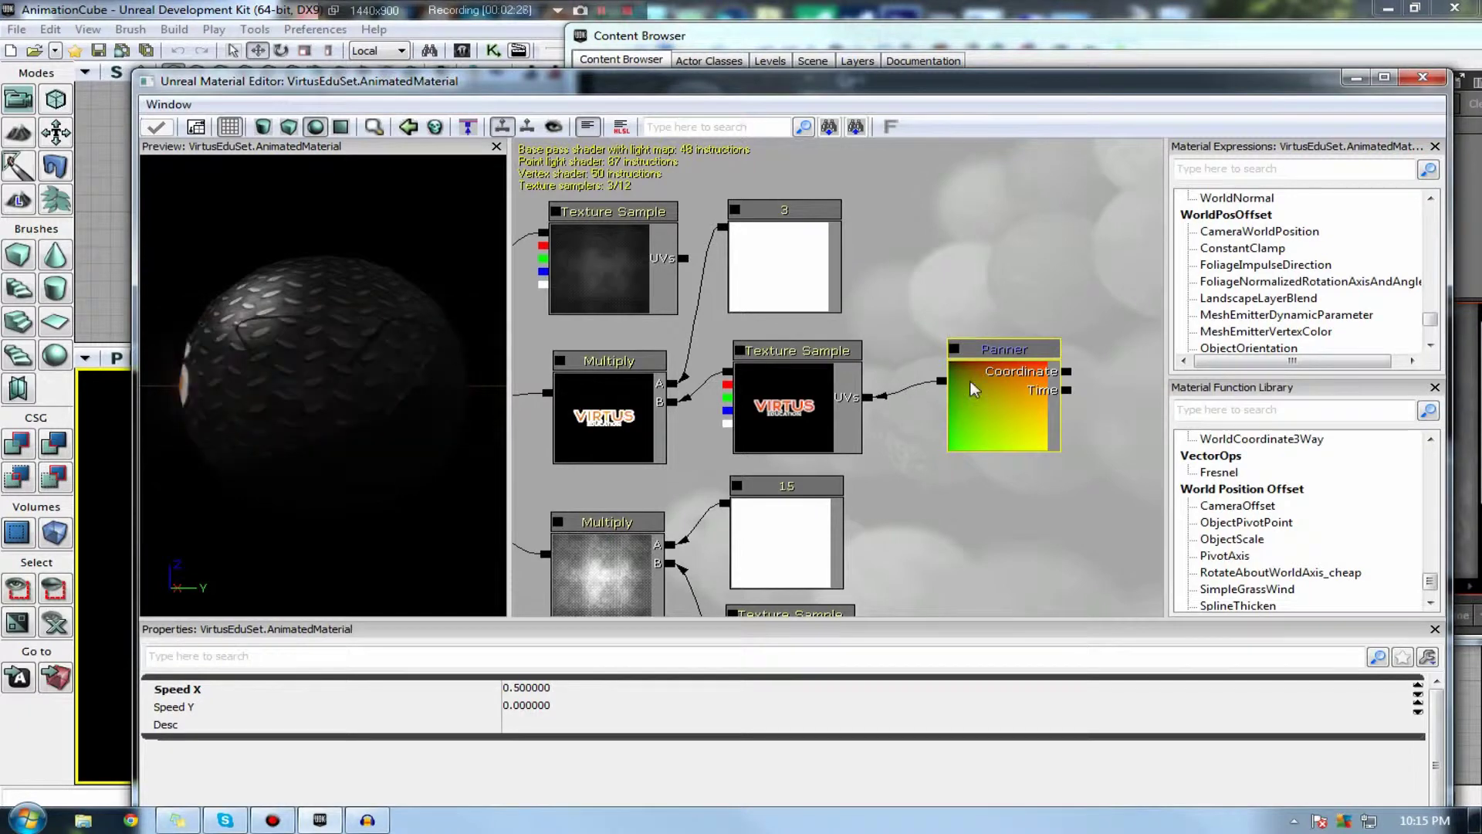
Delete the Panner node, apply the change to the material, and check the cube in the level
right_click(969, 359)
click(1075, 298)
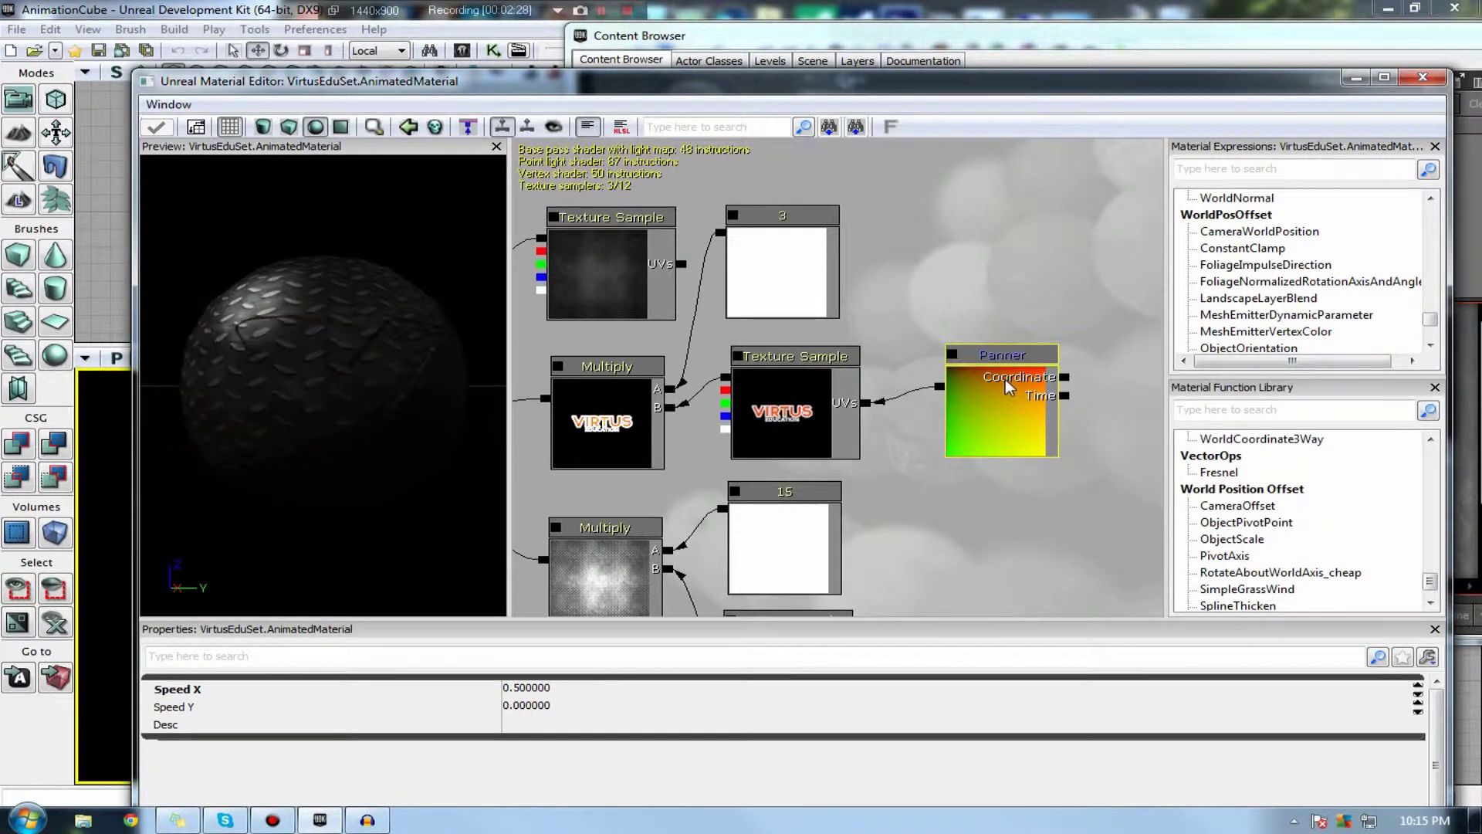
key(Delete)
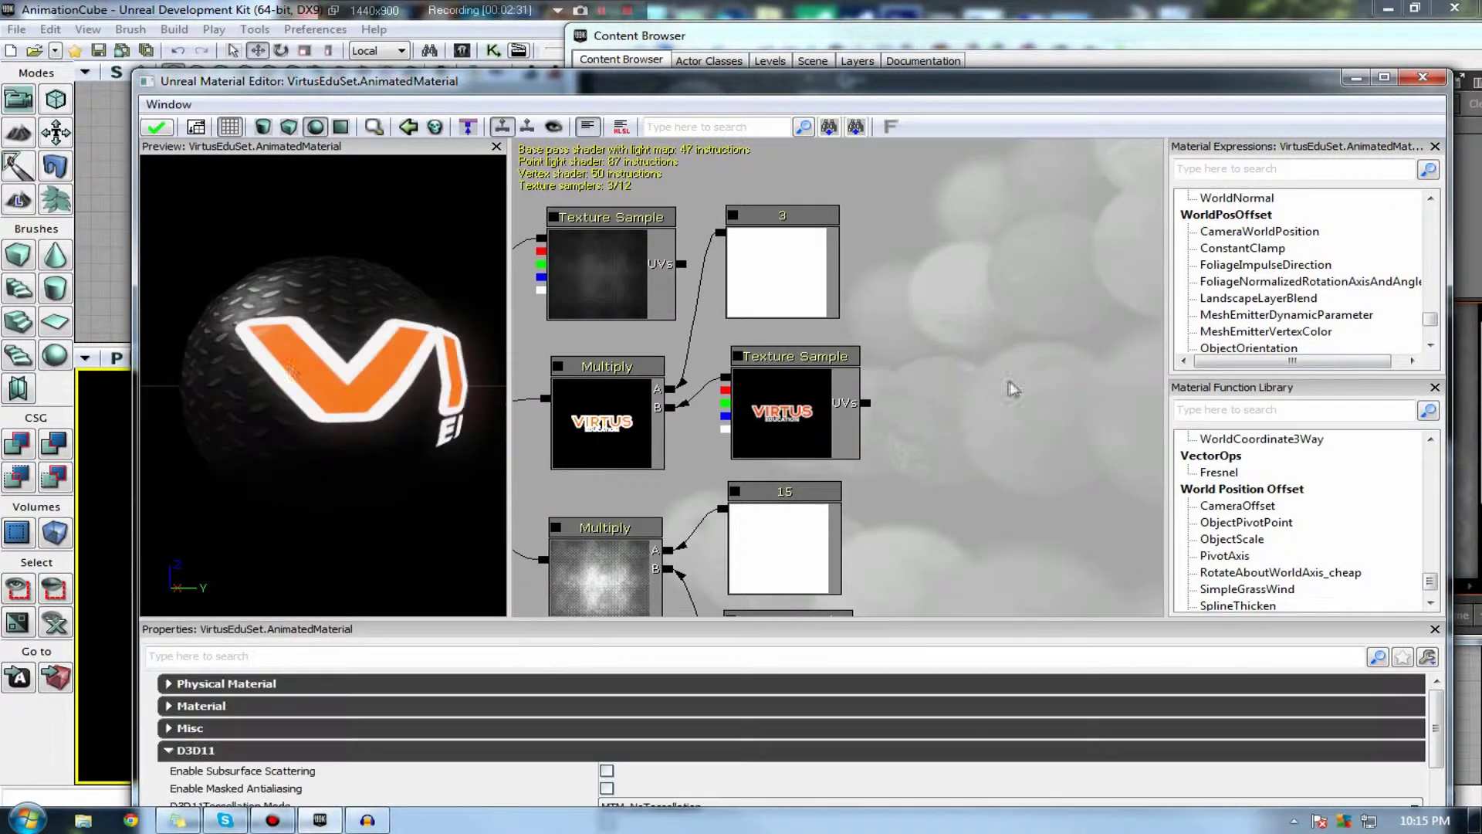
click(155, 129)
drag(245, 93, 726, 103)
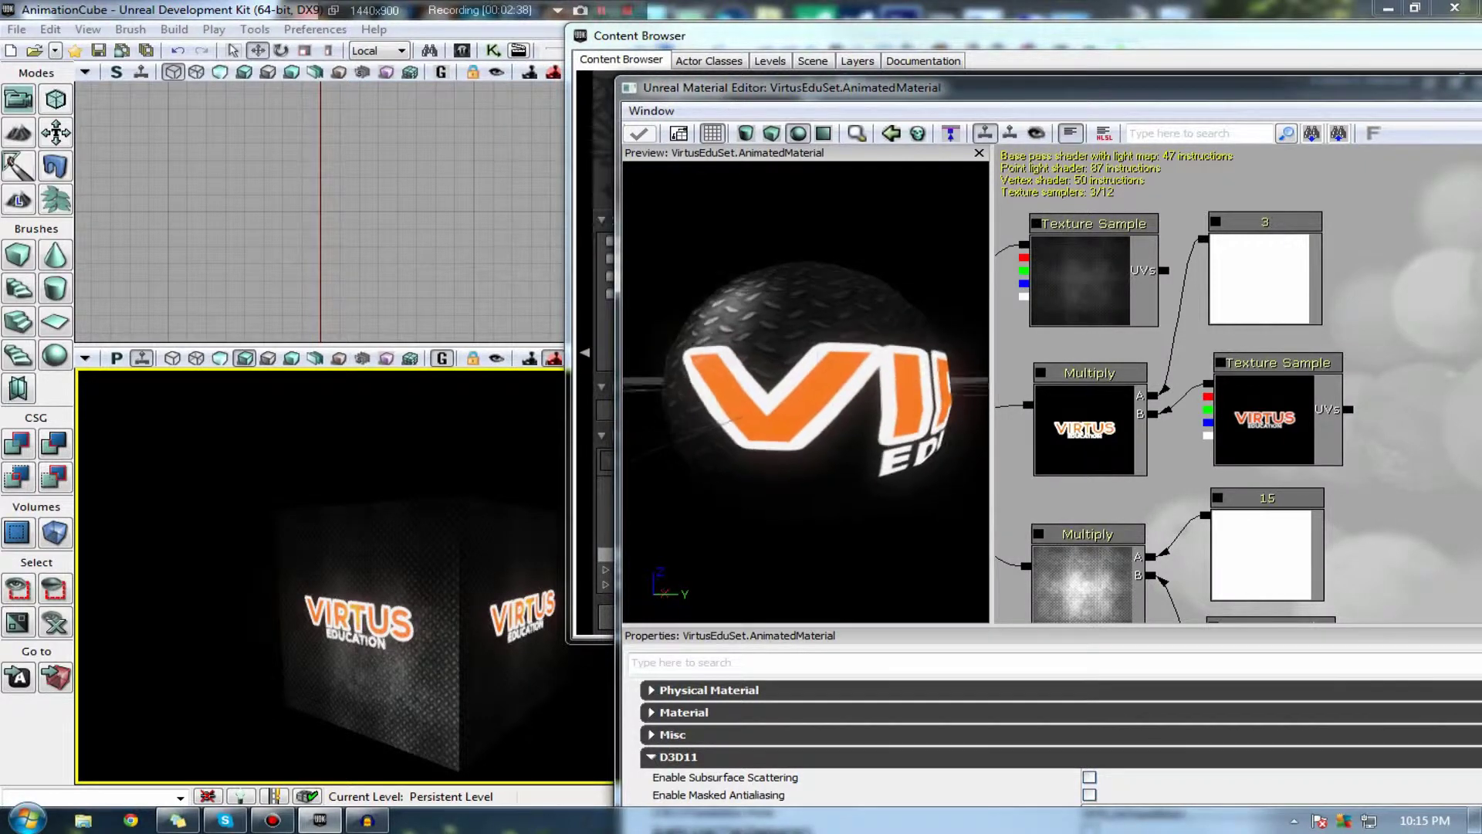
drag(911, 98, 369, 119)
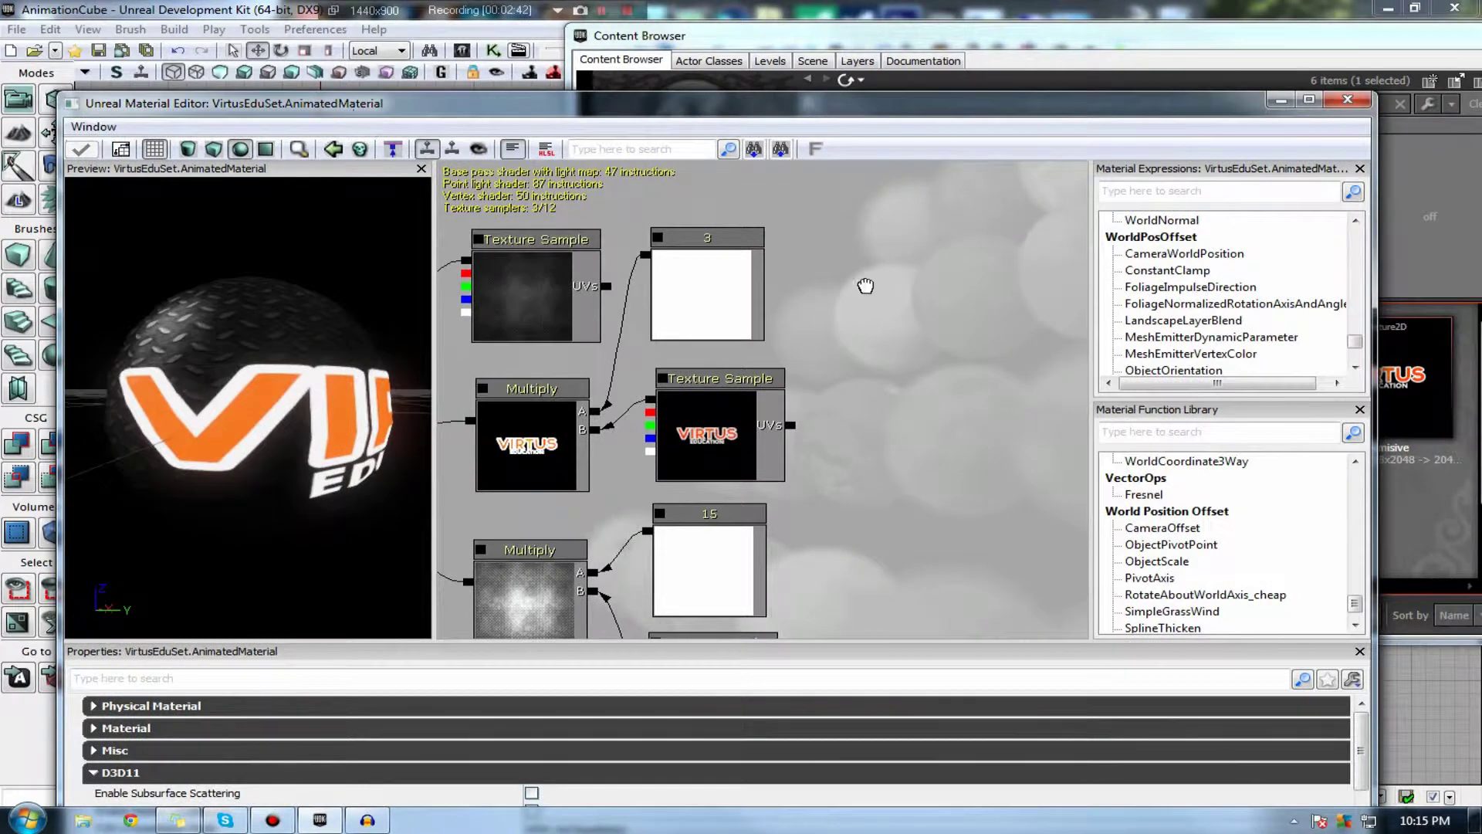
Add a new Panner node in the empty graph area beside the emissive Texture Sample
drag(857, 279, 883, 282)
drag(995, 278, 1090, 186)
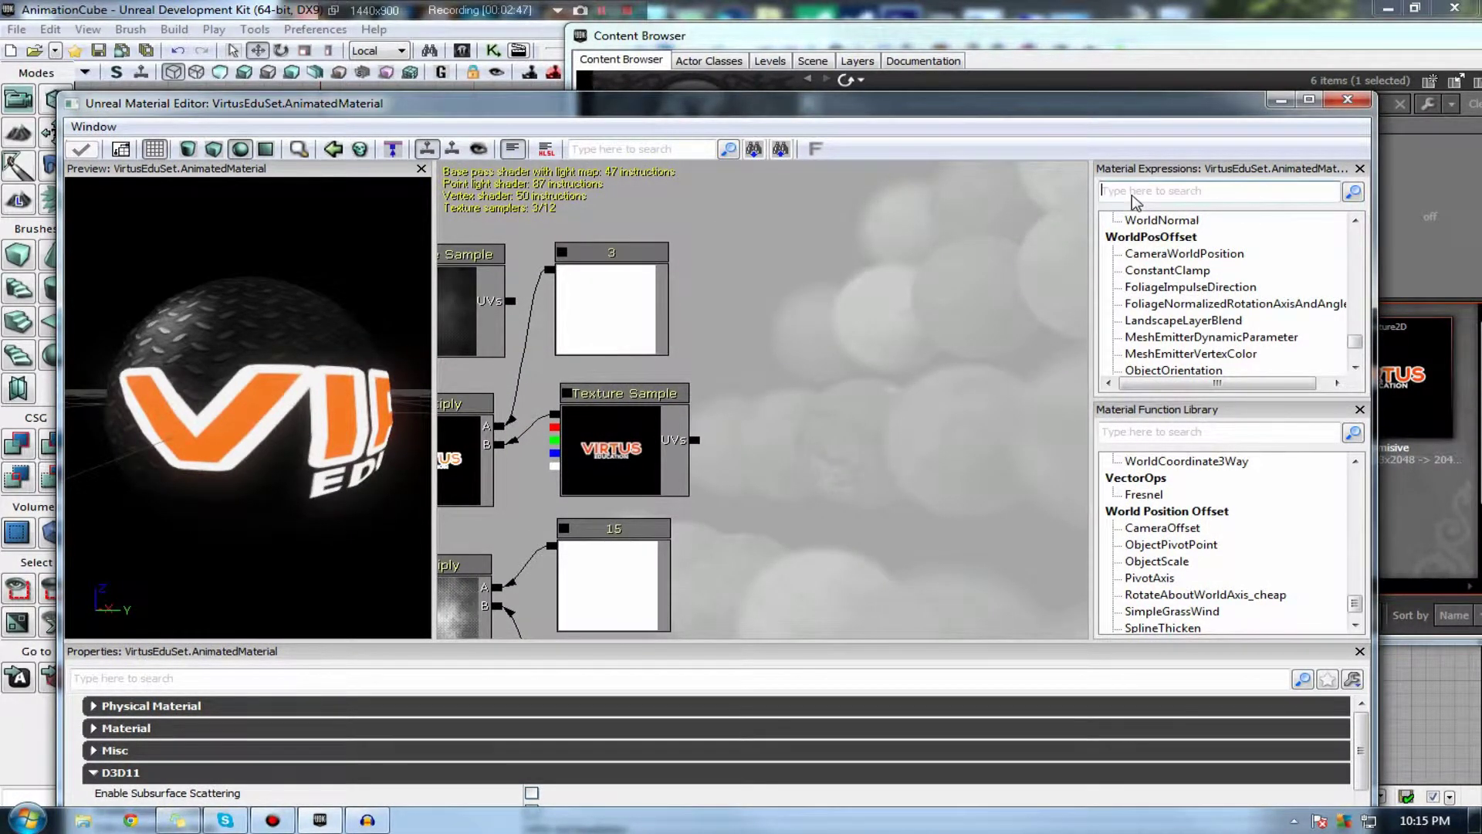
text(panner)
drag(1124, 221, 895, 323)
Add a Rotator node below the Panner node in the material graph
key(ctrl+a)
key(BackSpace)
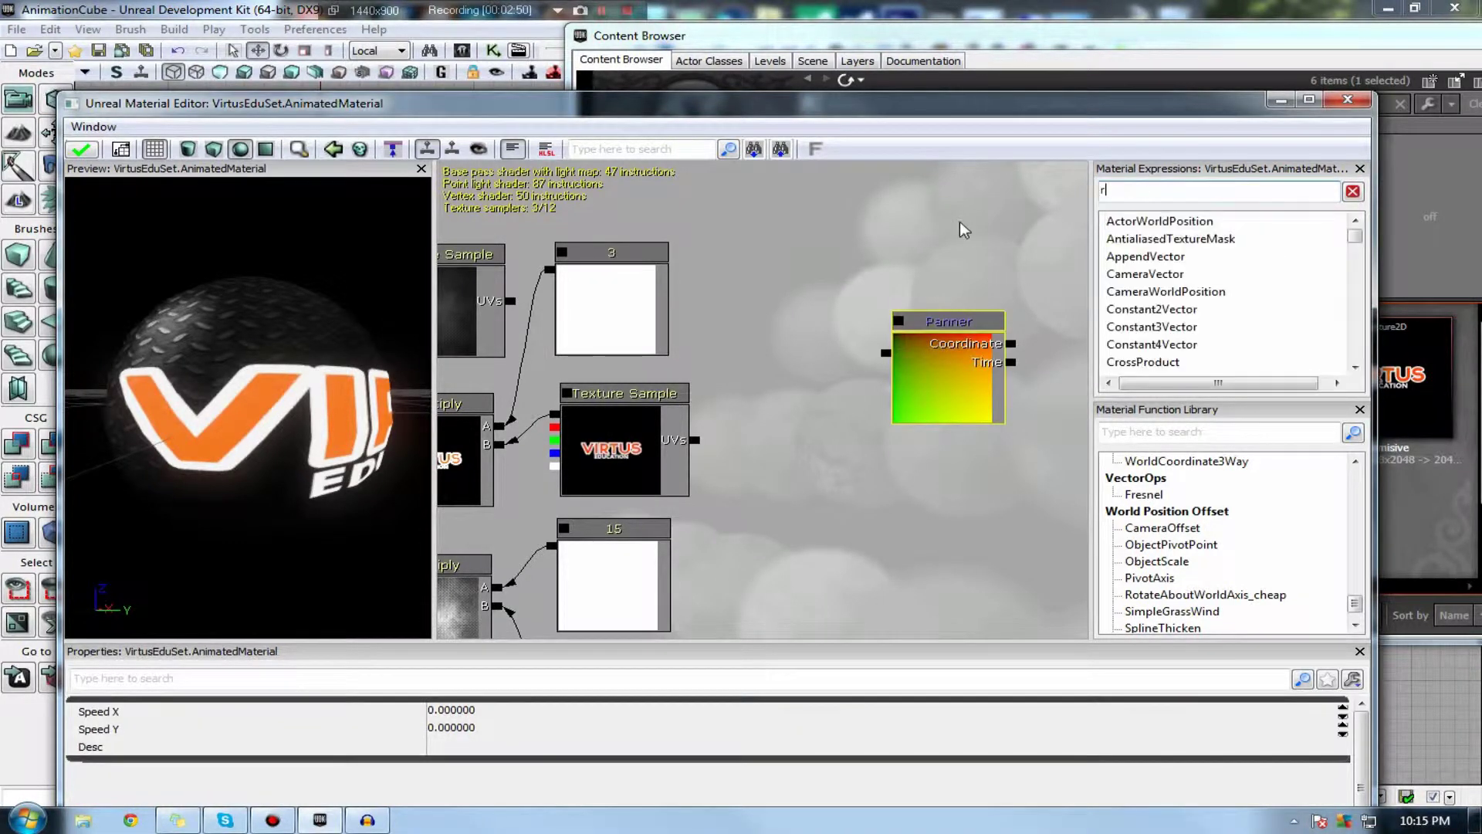
text(rota)
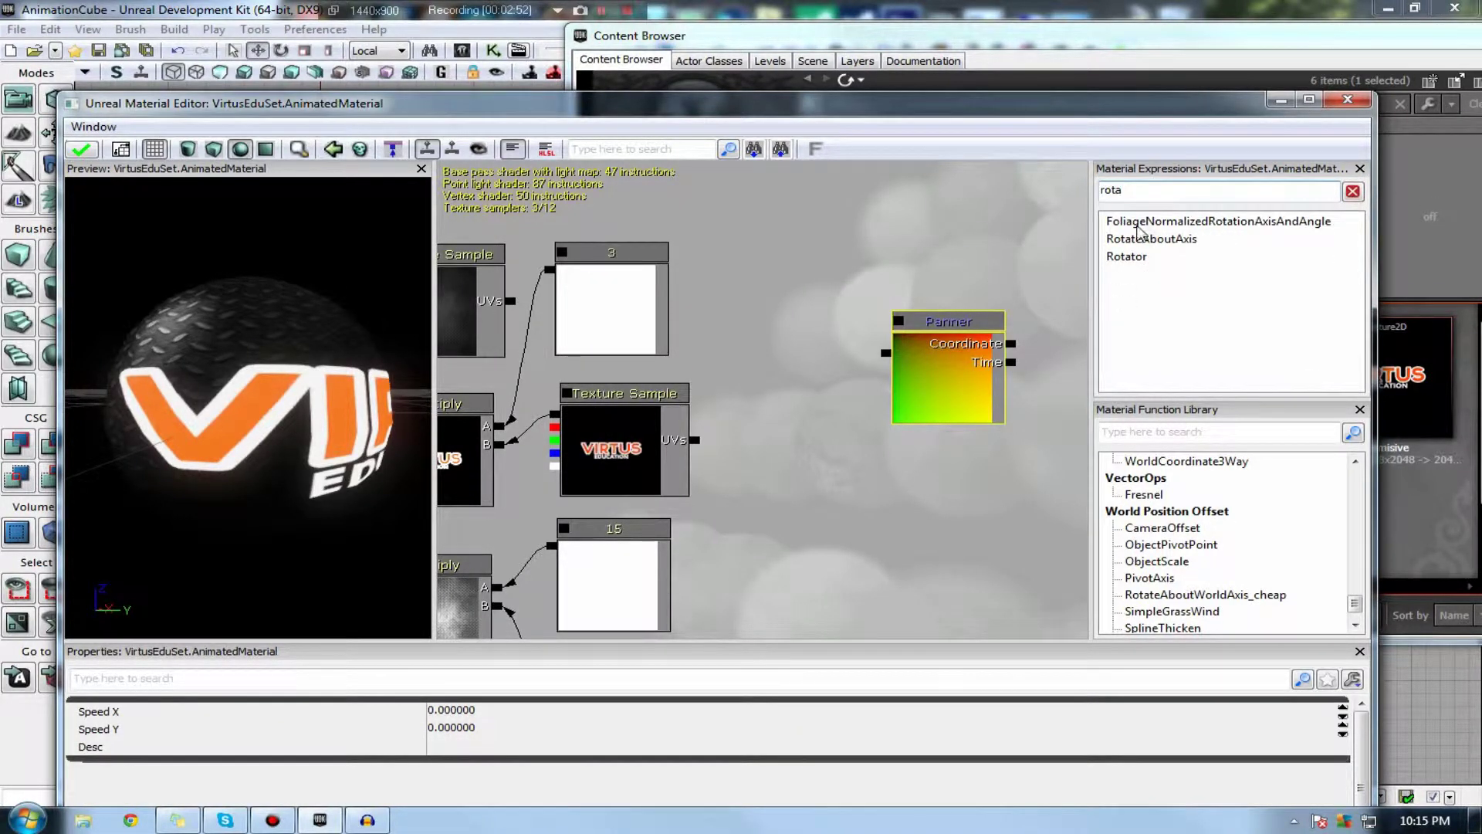
drag(1140, 256, 854, 463)
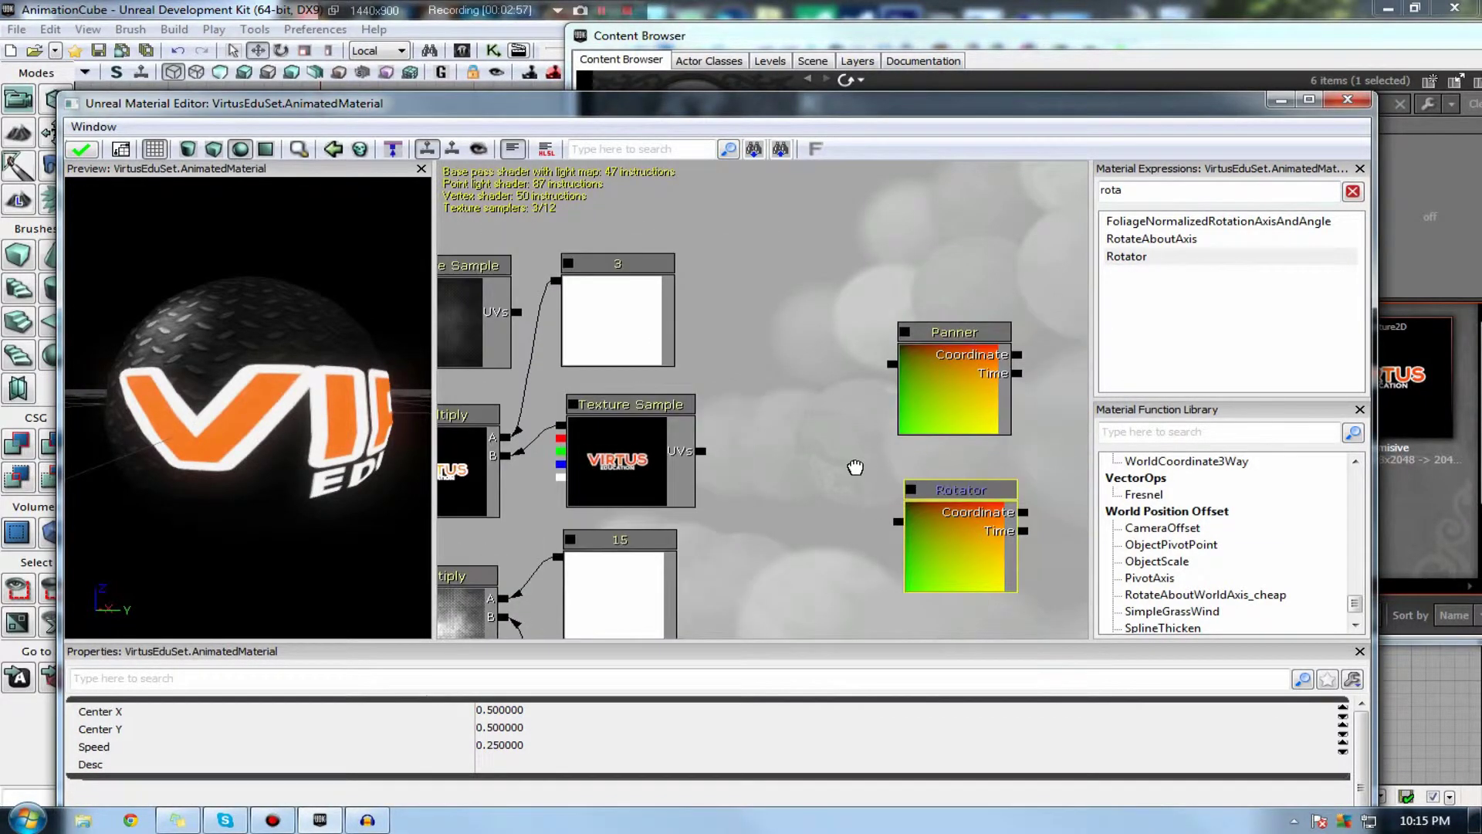
Connect the Rotator node to the UVs of the specular Texture Sample and inspect the preview sphere
drag(767, 330, 998, 378)
scroll(997, 378, down, 2)
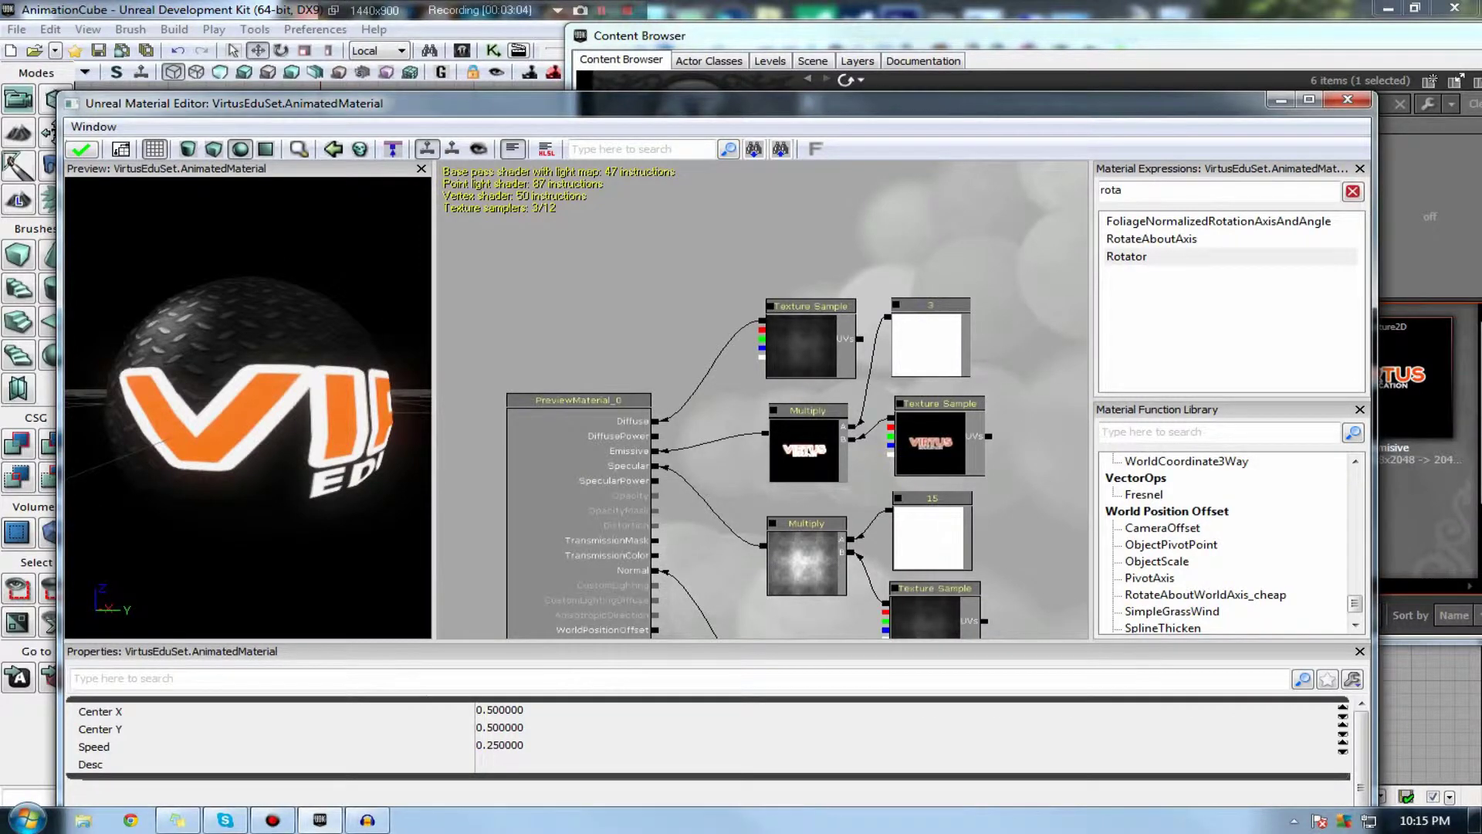
drag(952, 429, 805, 267)
drag(974, 321, 928, 346)
click(839, 428)
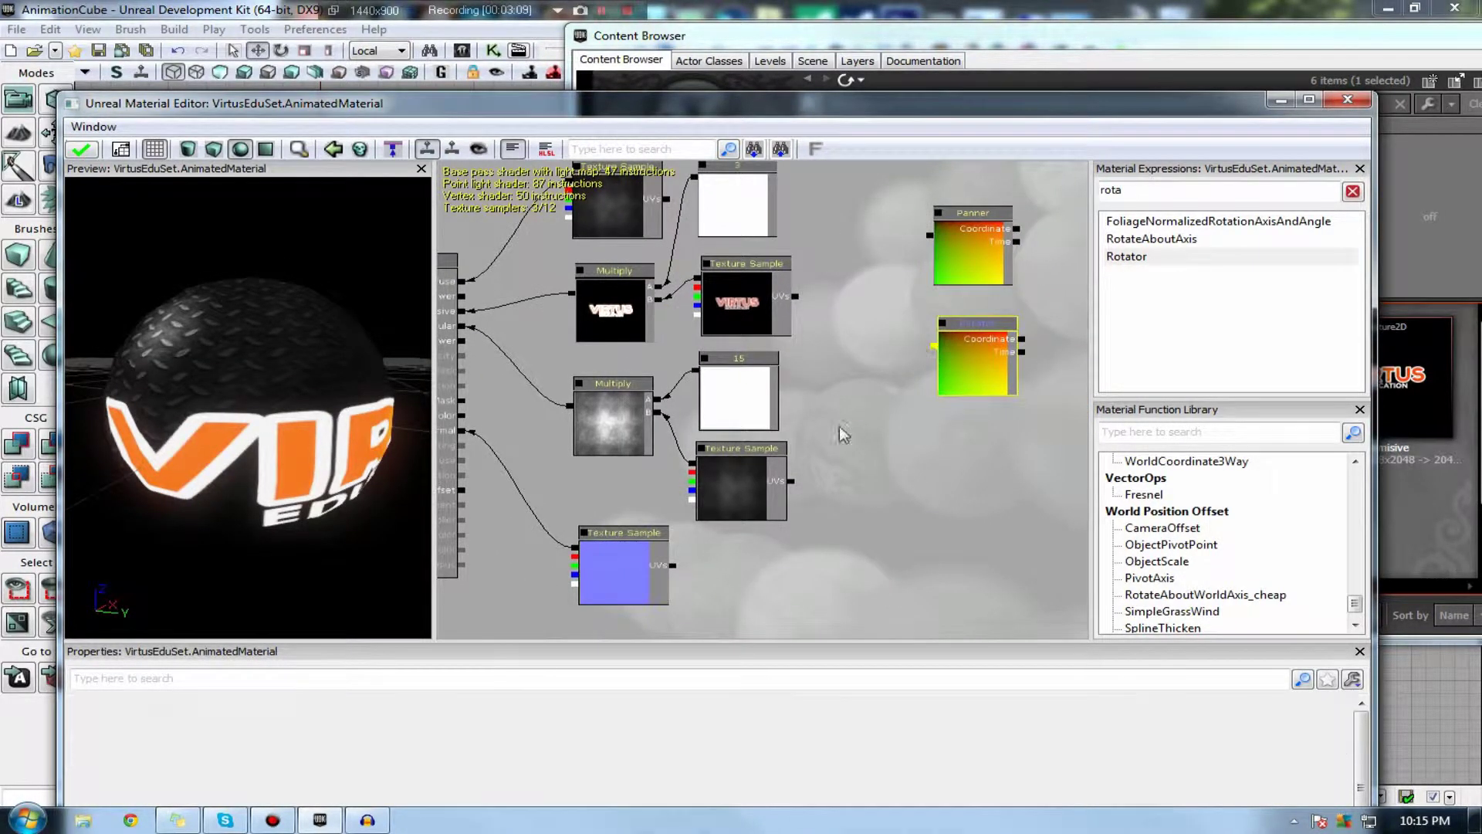
drag(793, 480, 933, 345)
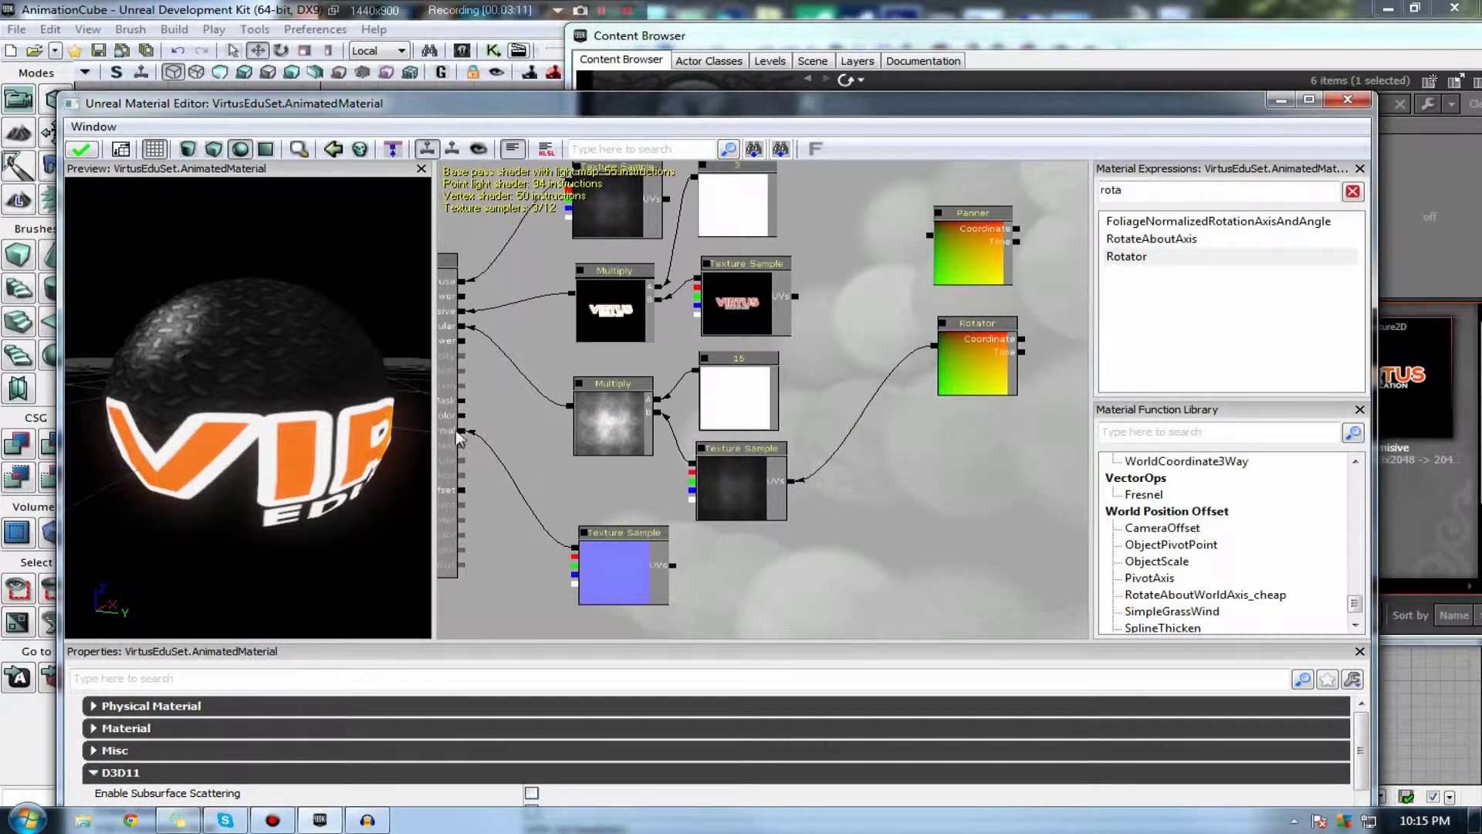
mouse_move(221, 366)
mouse_down()
mouse_move(247, 486)
mouse_move(277, 440)
mouse_move(231, 373)
mouse_up()
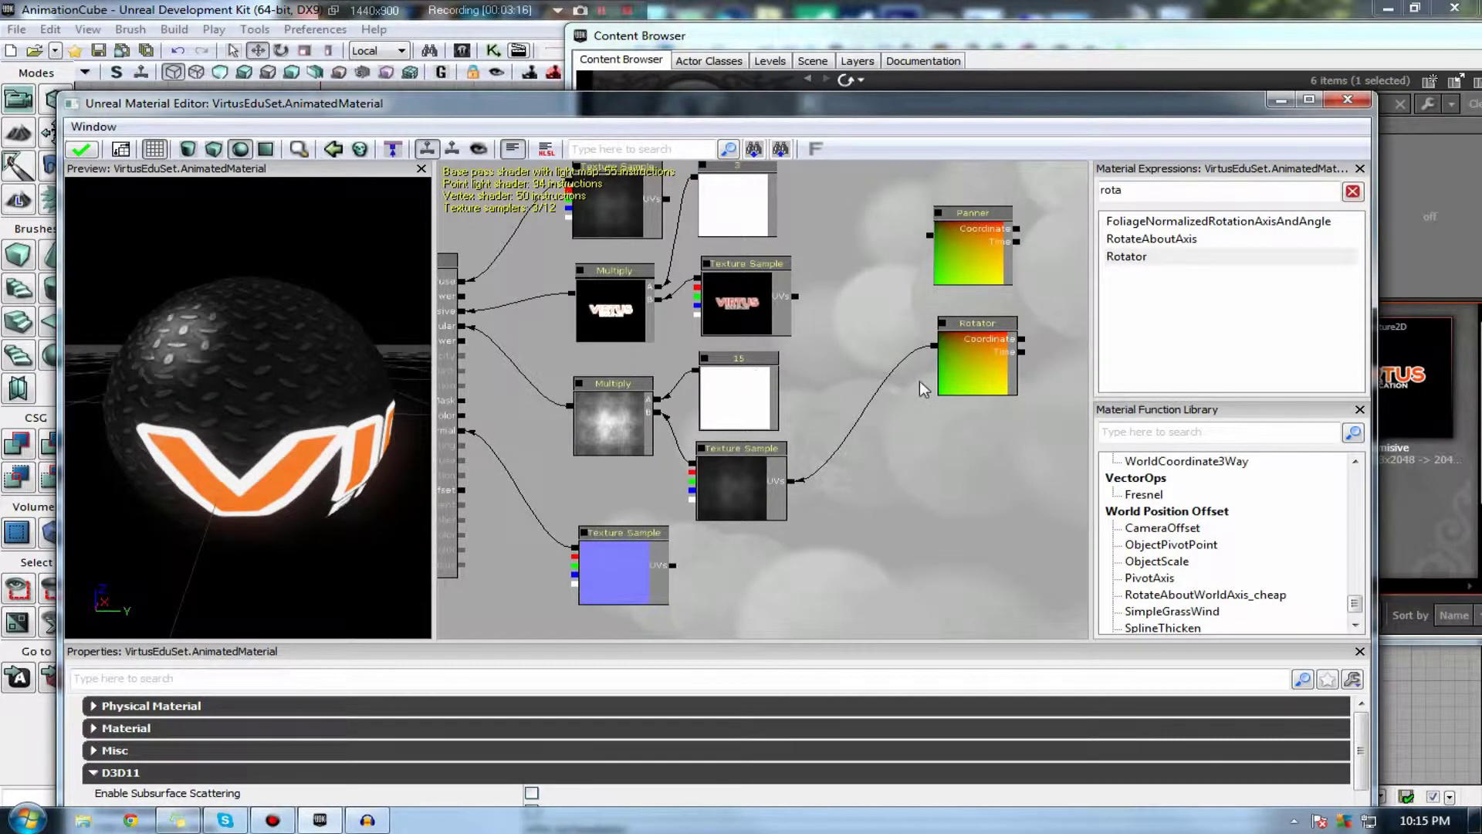
Break the Rotator's link to the specular Texture Sample and connect it to the diffuse Texture Sample's UVs
click(955, 385)
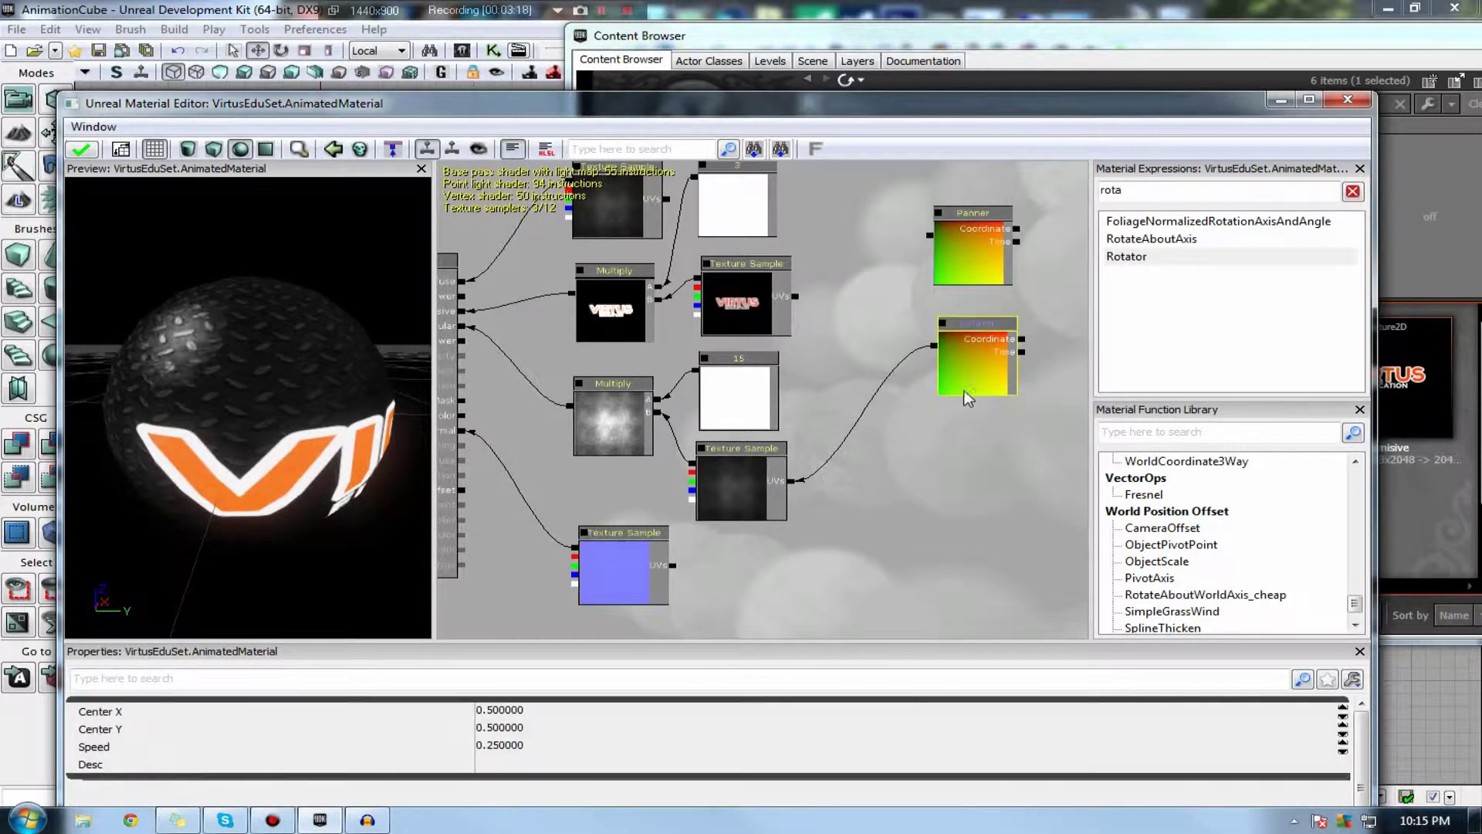
right_click(975, 392)
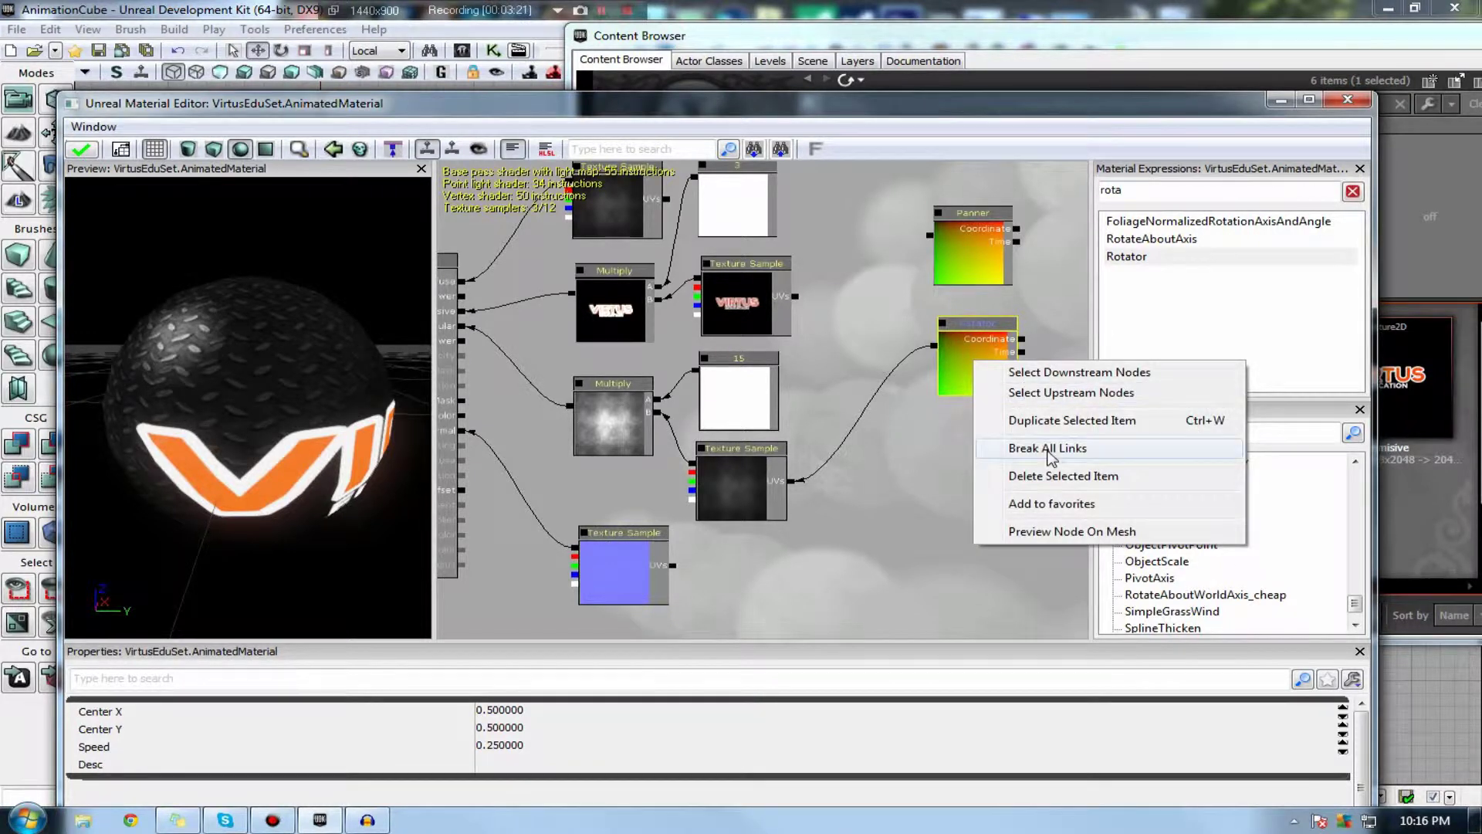
click(1051, 455)
click(909, 349)
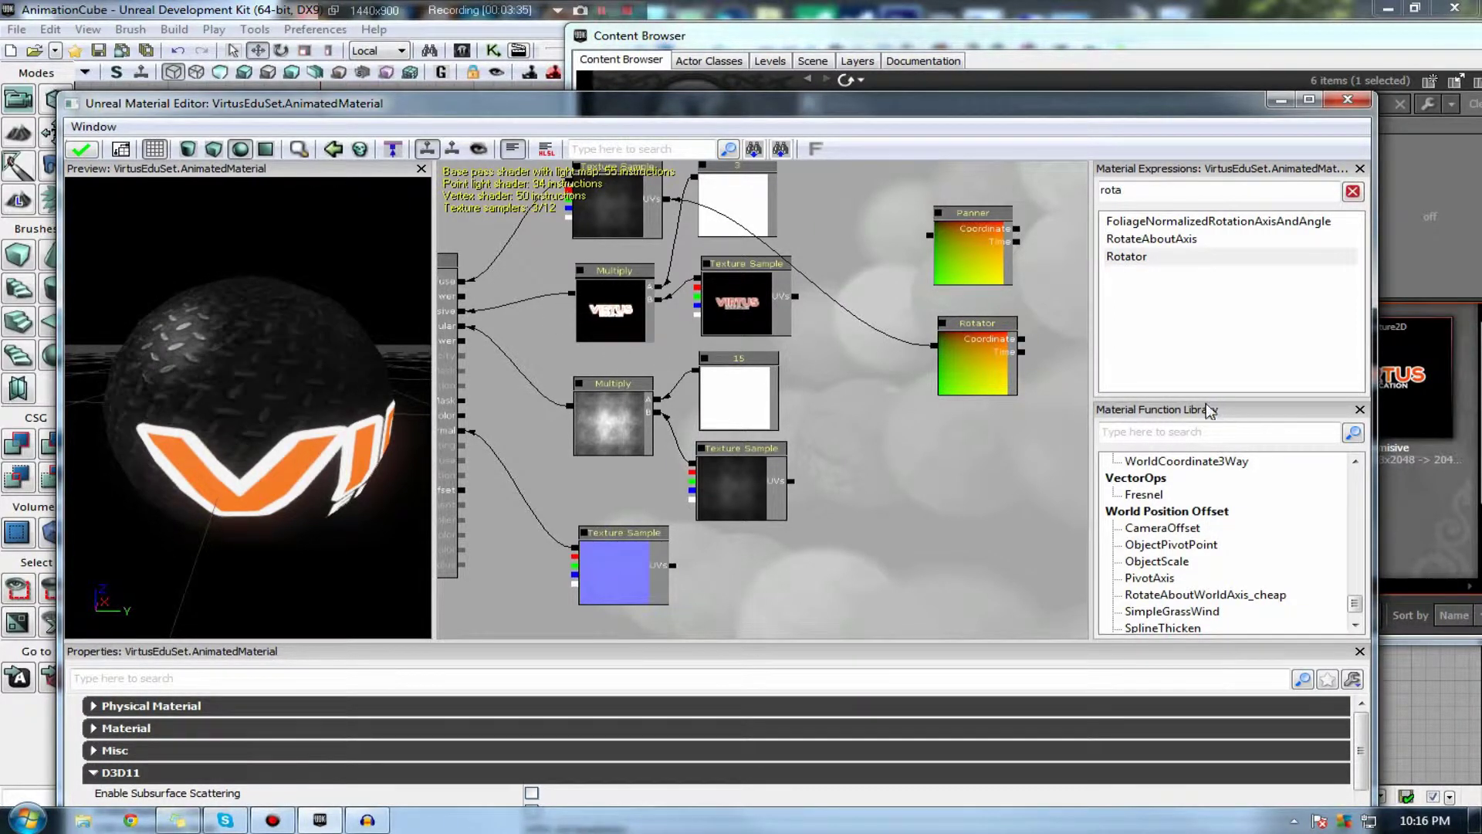
Break all links on the Rotator node to disconnect it from the diffuse Texture Sample
click(967, 348)
right_click(954, 324)
click(943, 376)
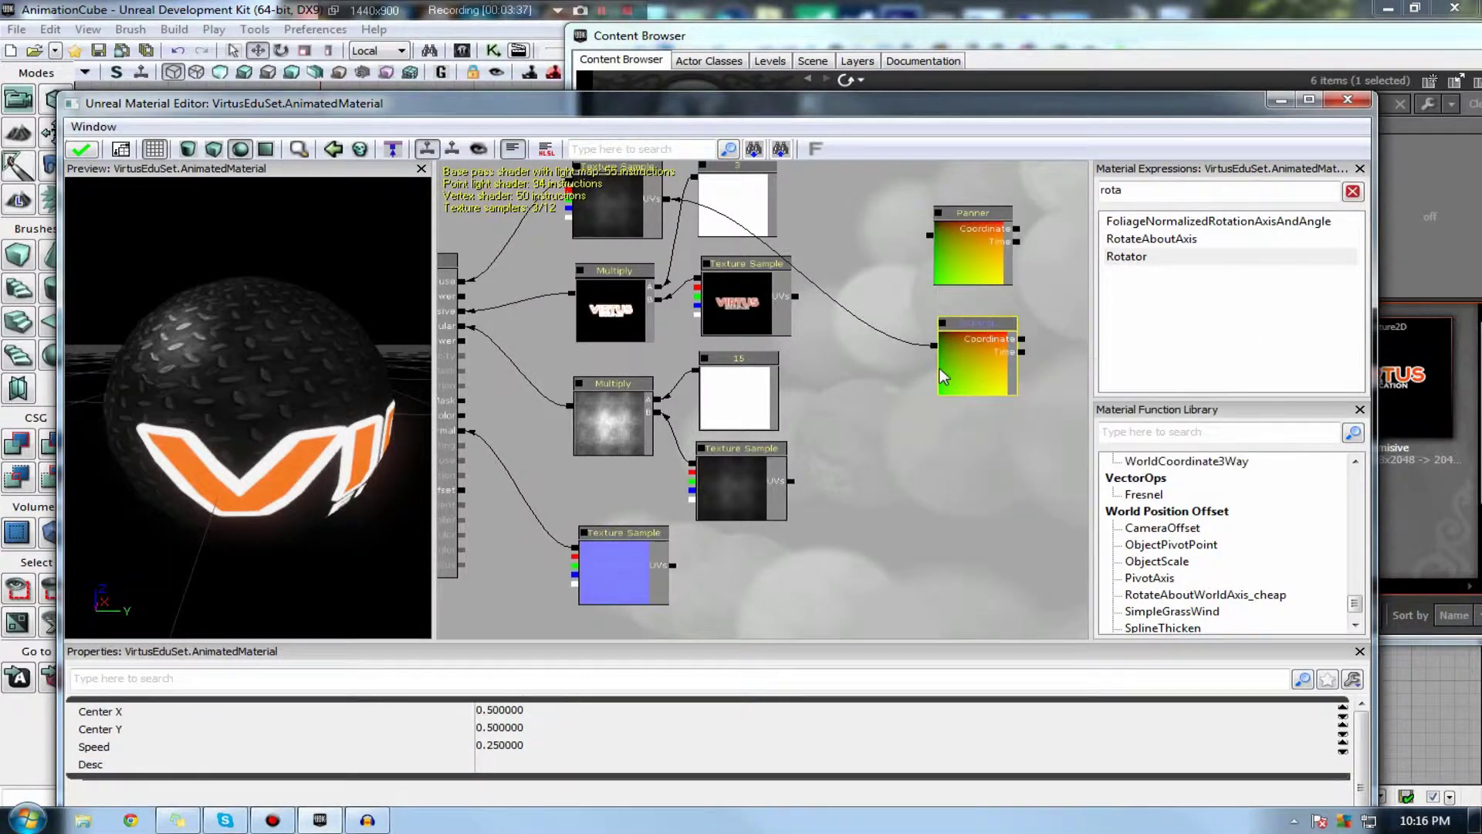
right_click(942, 346)
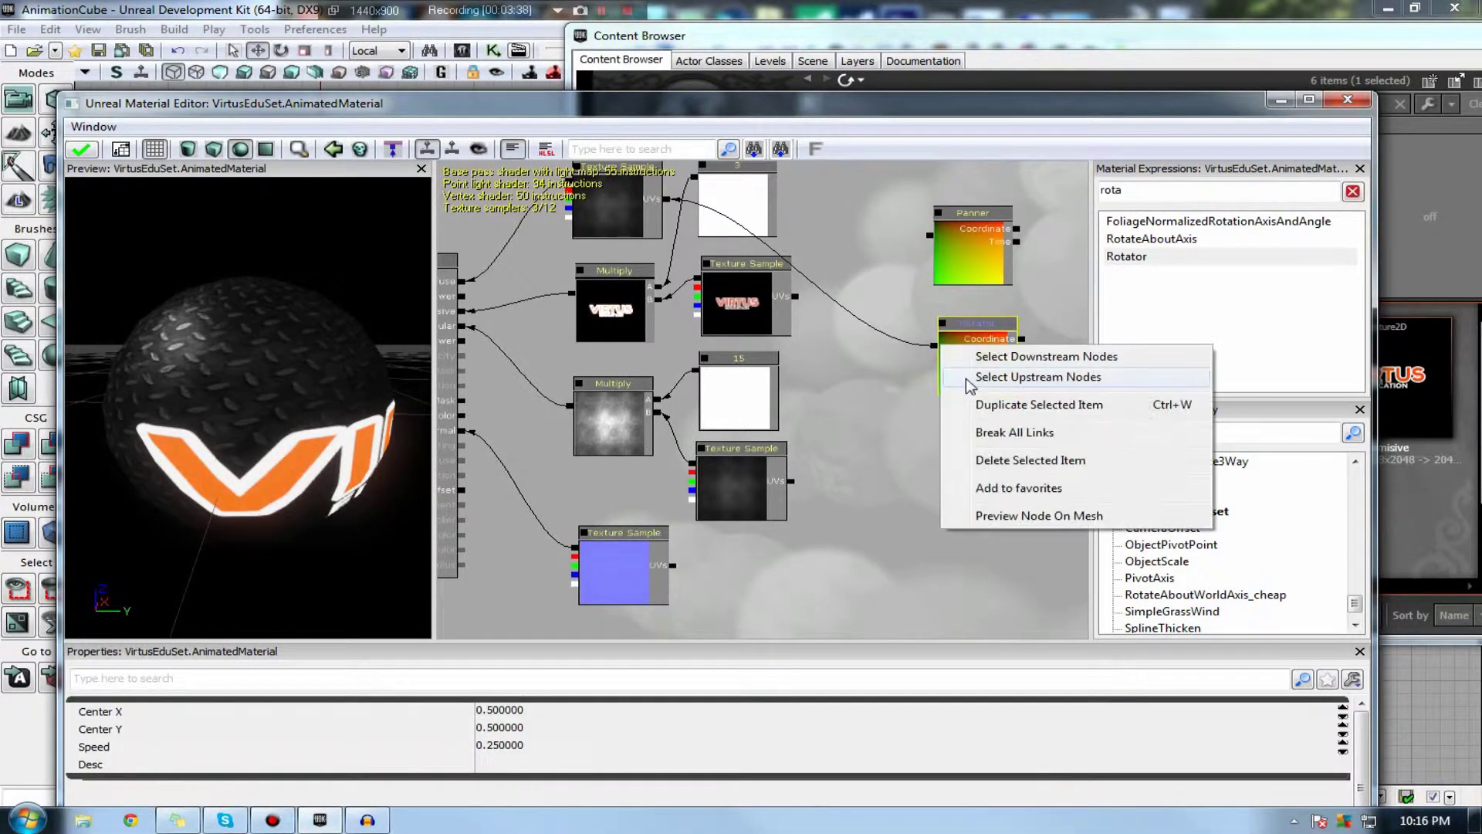
click(1002, 436)
click(935, 353)
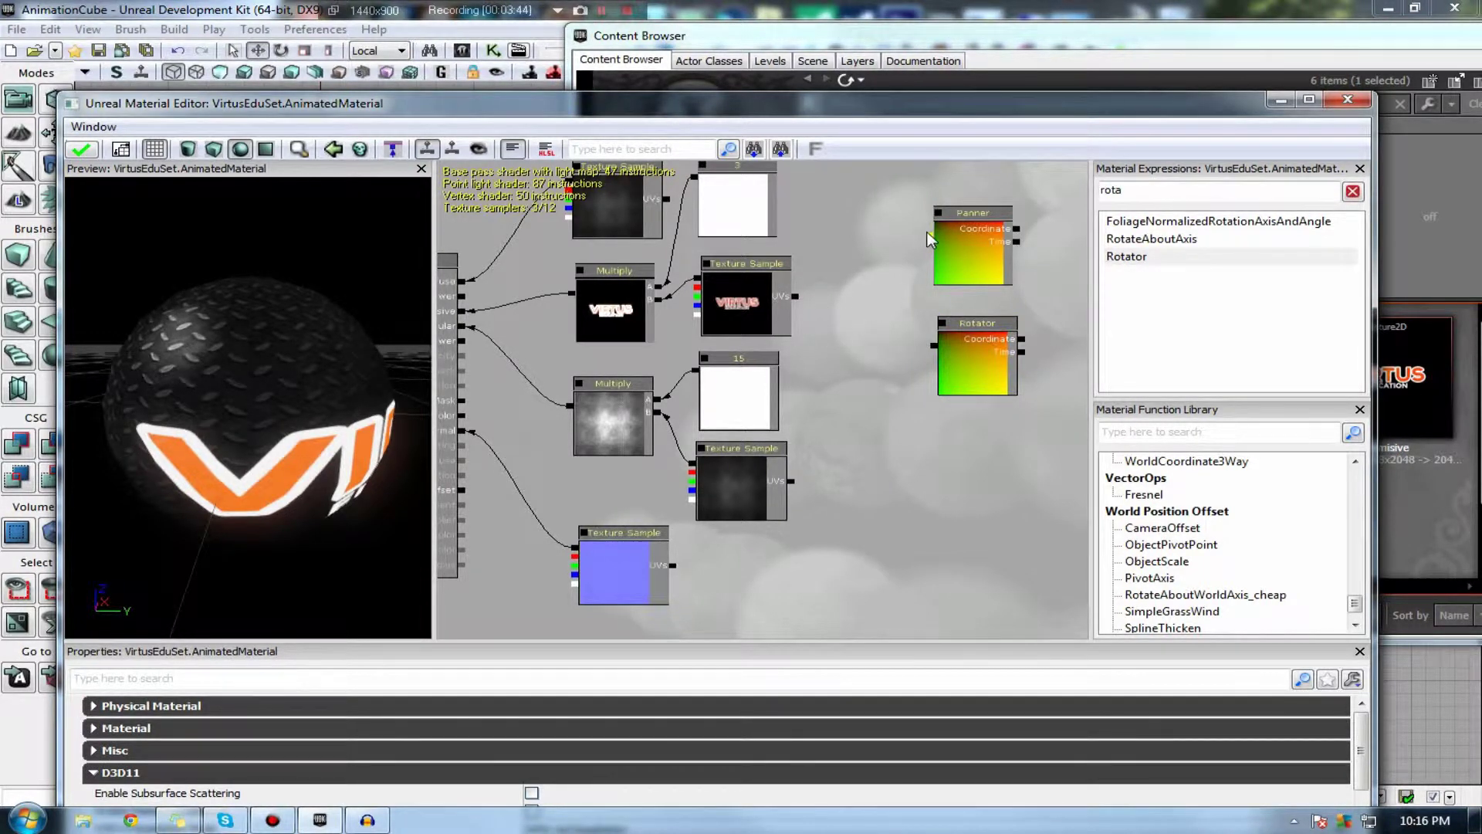
Connect the Panner node to the UVs of the emissive Texture Sample and display the Panner's properties
click(736, 315)
drag(304, 394, 230, 324)
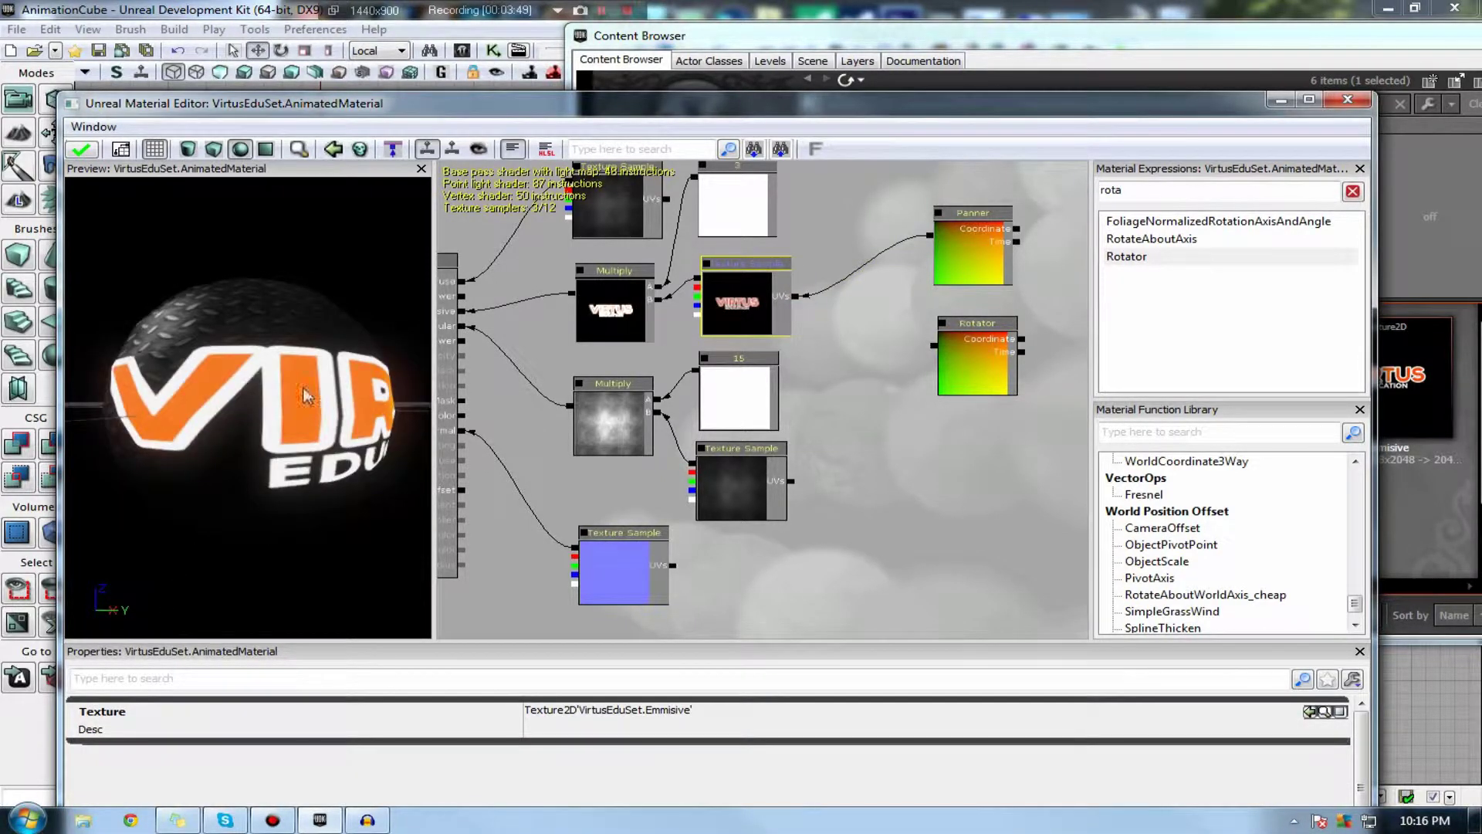
drag(968, 265, 965, 268)
click(965, 268)
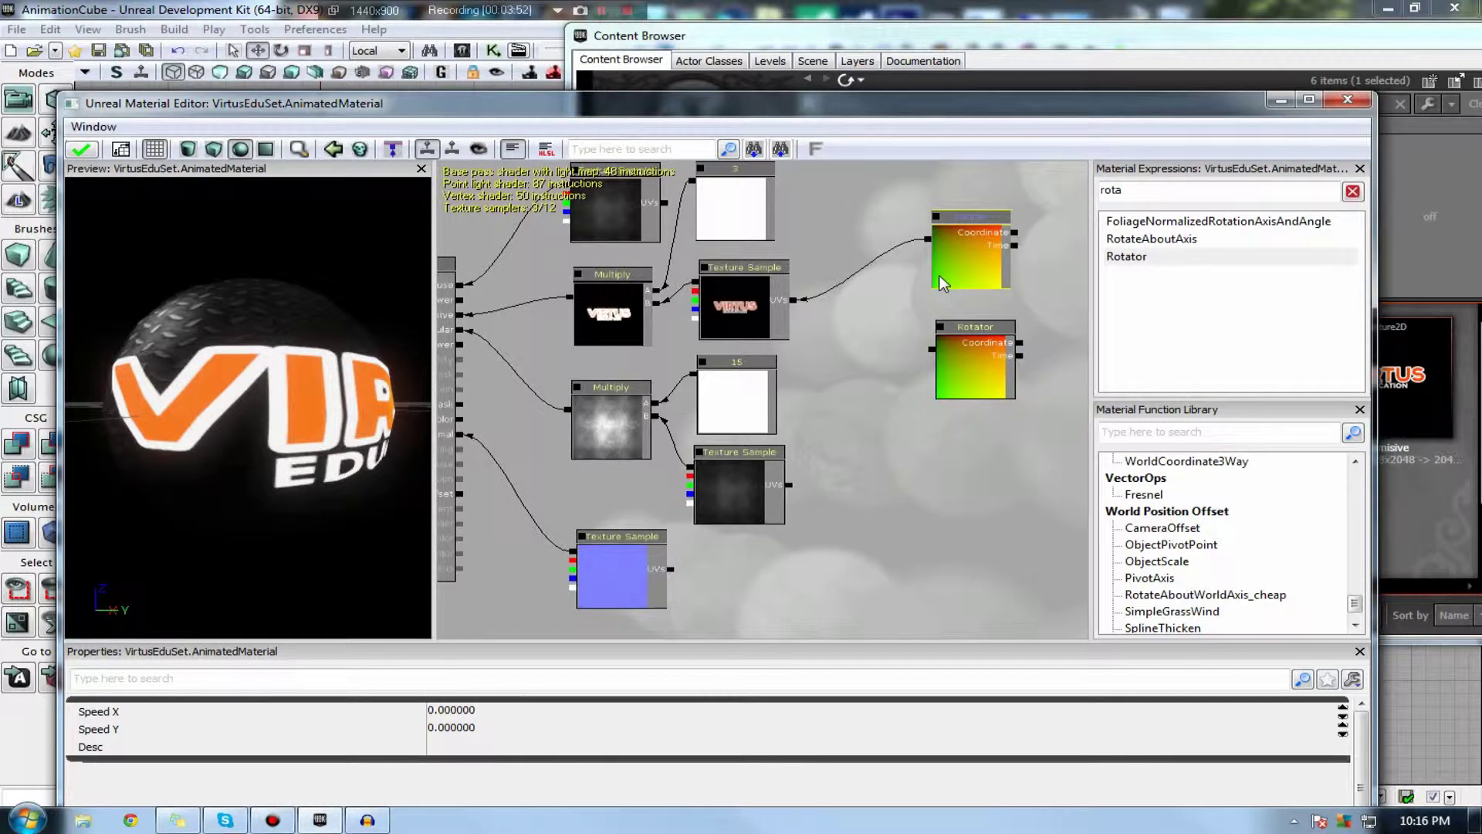
Set the Panner's Speed X to 2 and inspect the logo's motion around the preview sphere
click(498, 728)
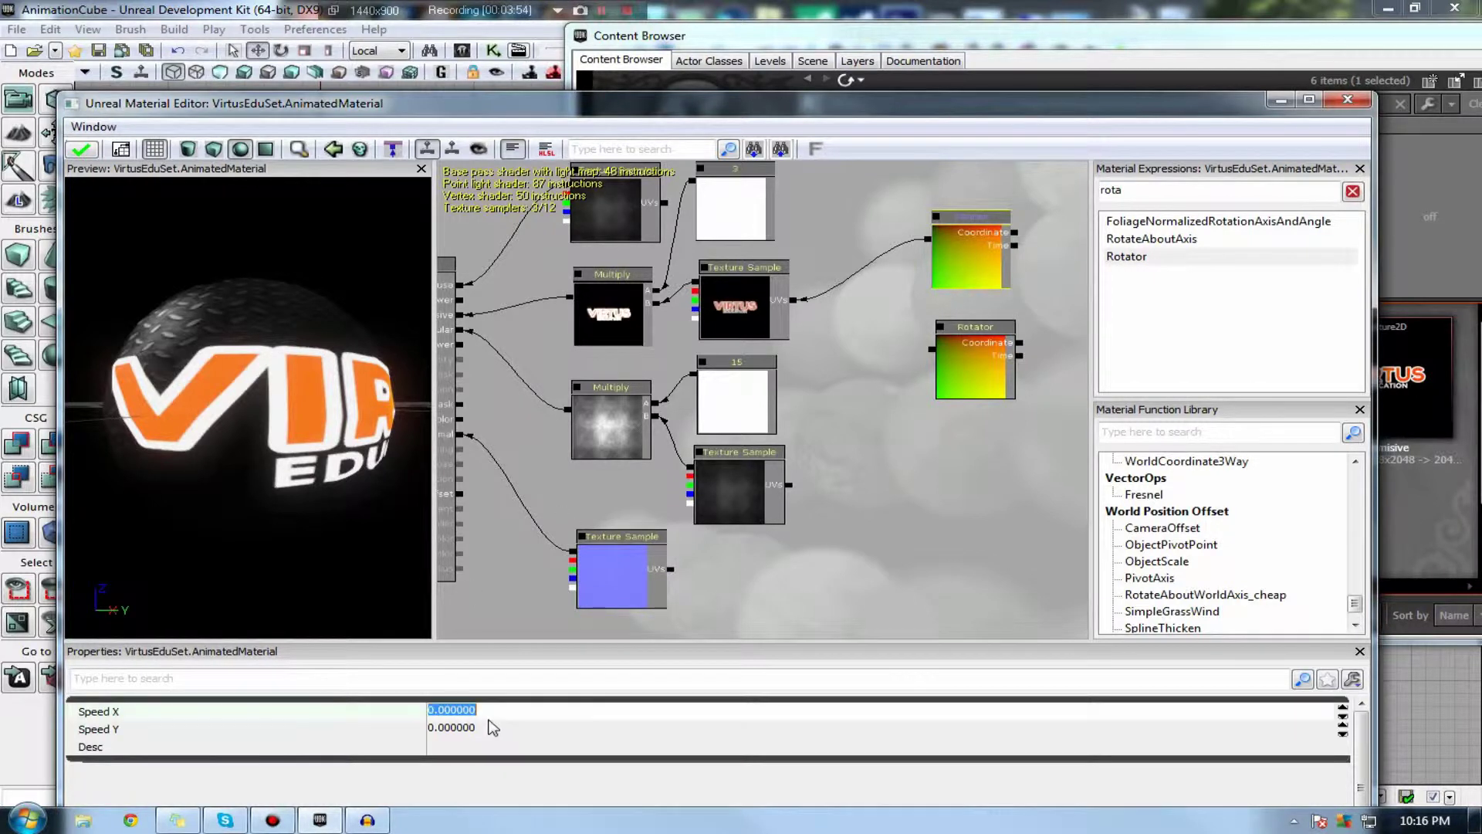
click(502, 710)
drag(282, 374, 468, 533)
click(441, 714)
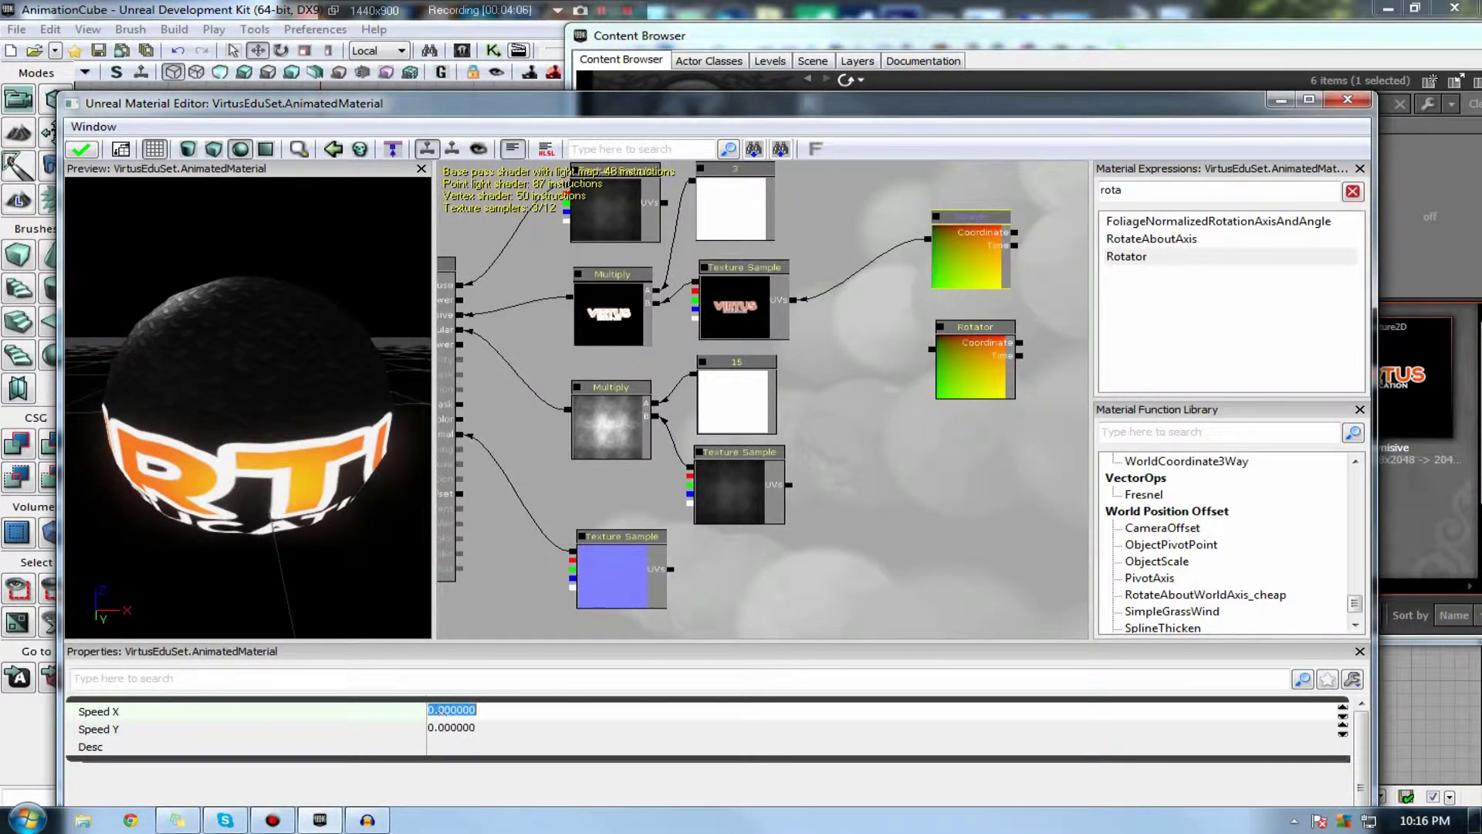
text(2)
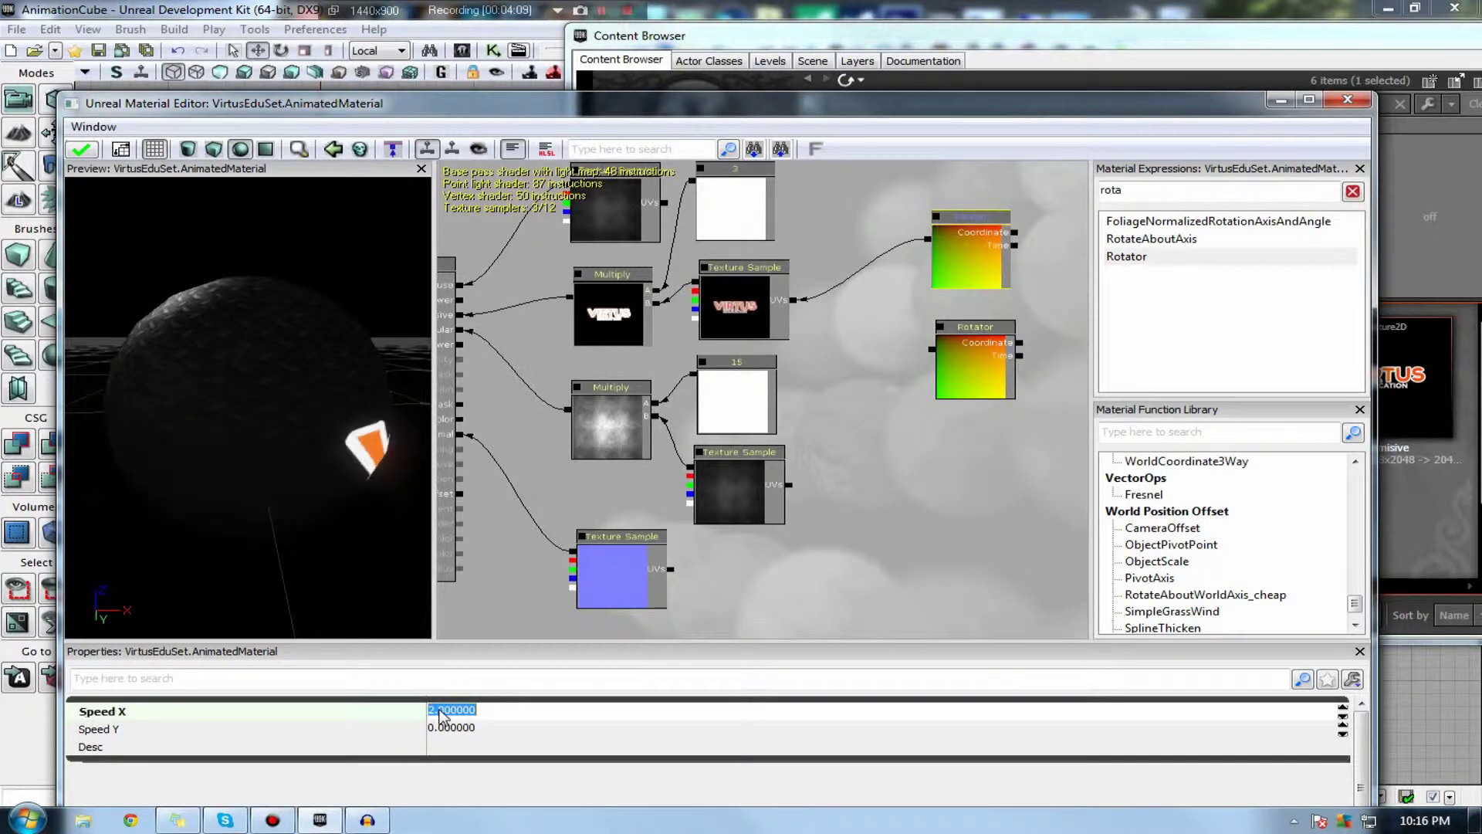
key(Return)
drag(301, 473, 301, 424)
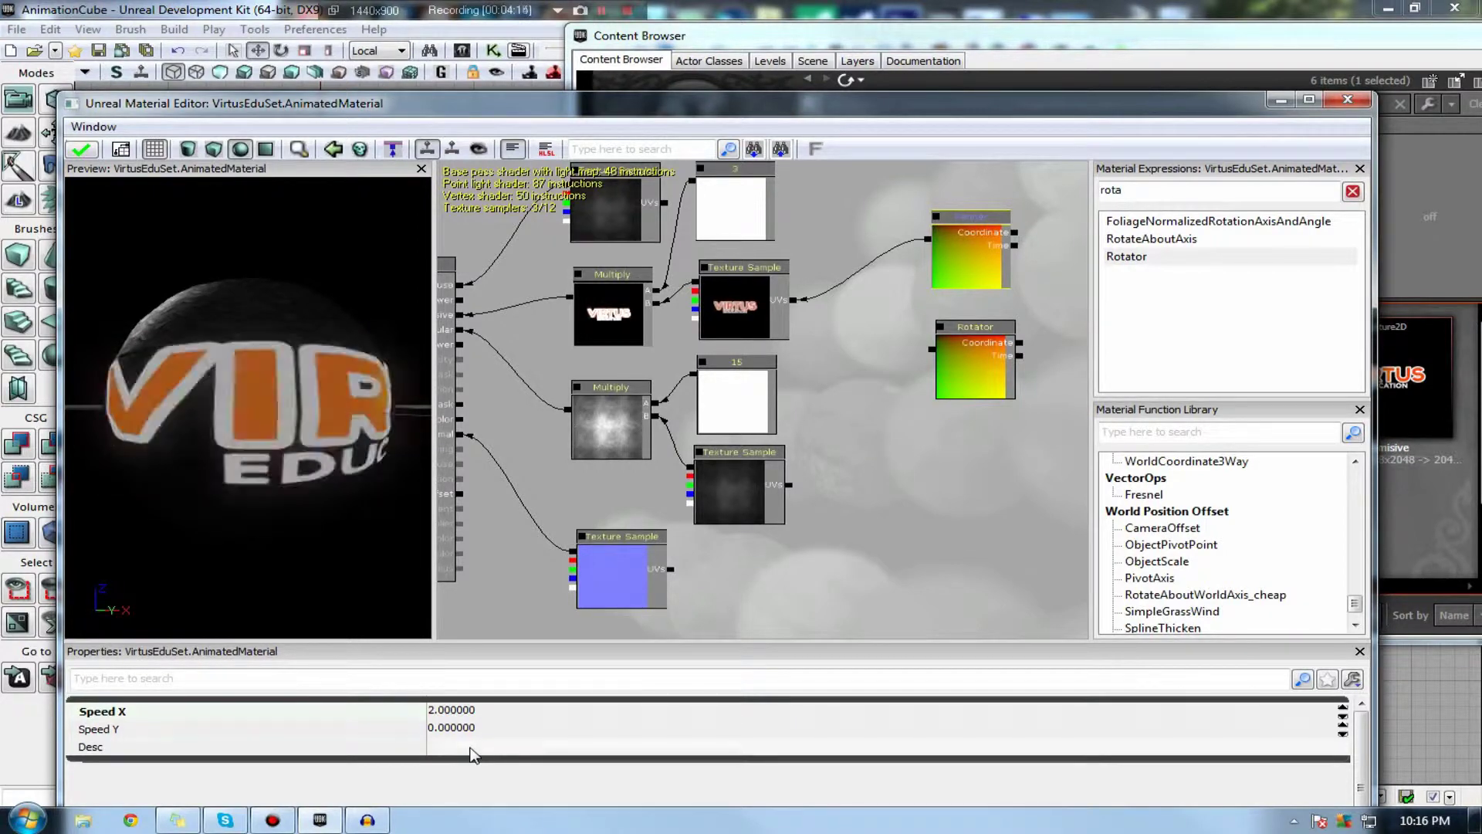
Set the Panner's Speed Y to 2 and its Speed X to 0
click(432, 728)
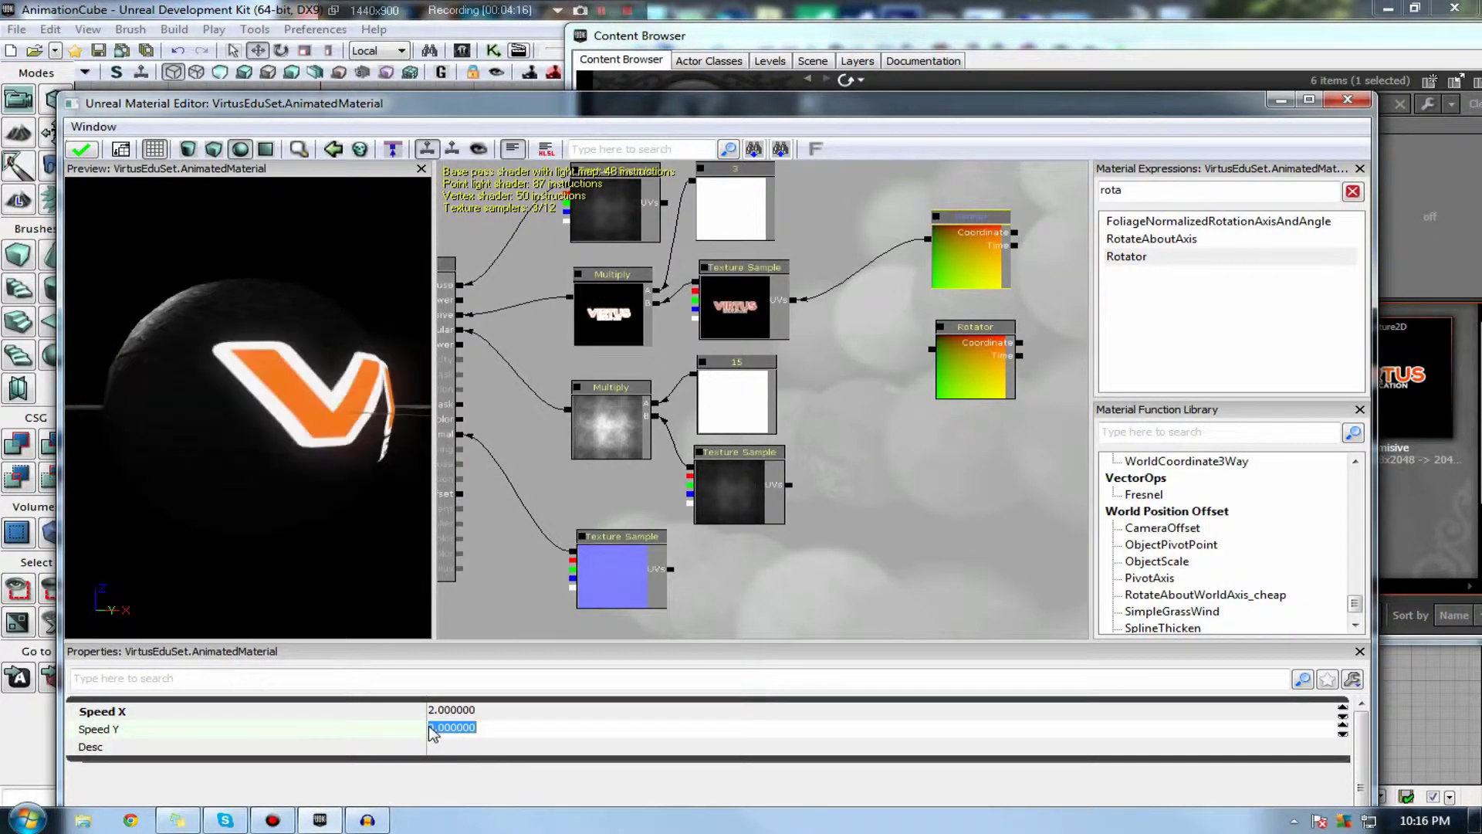
text(2)
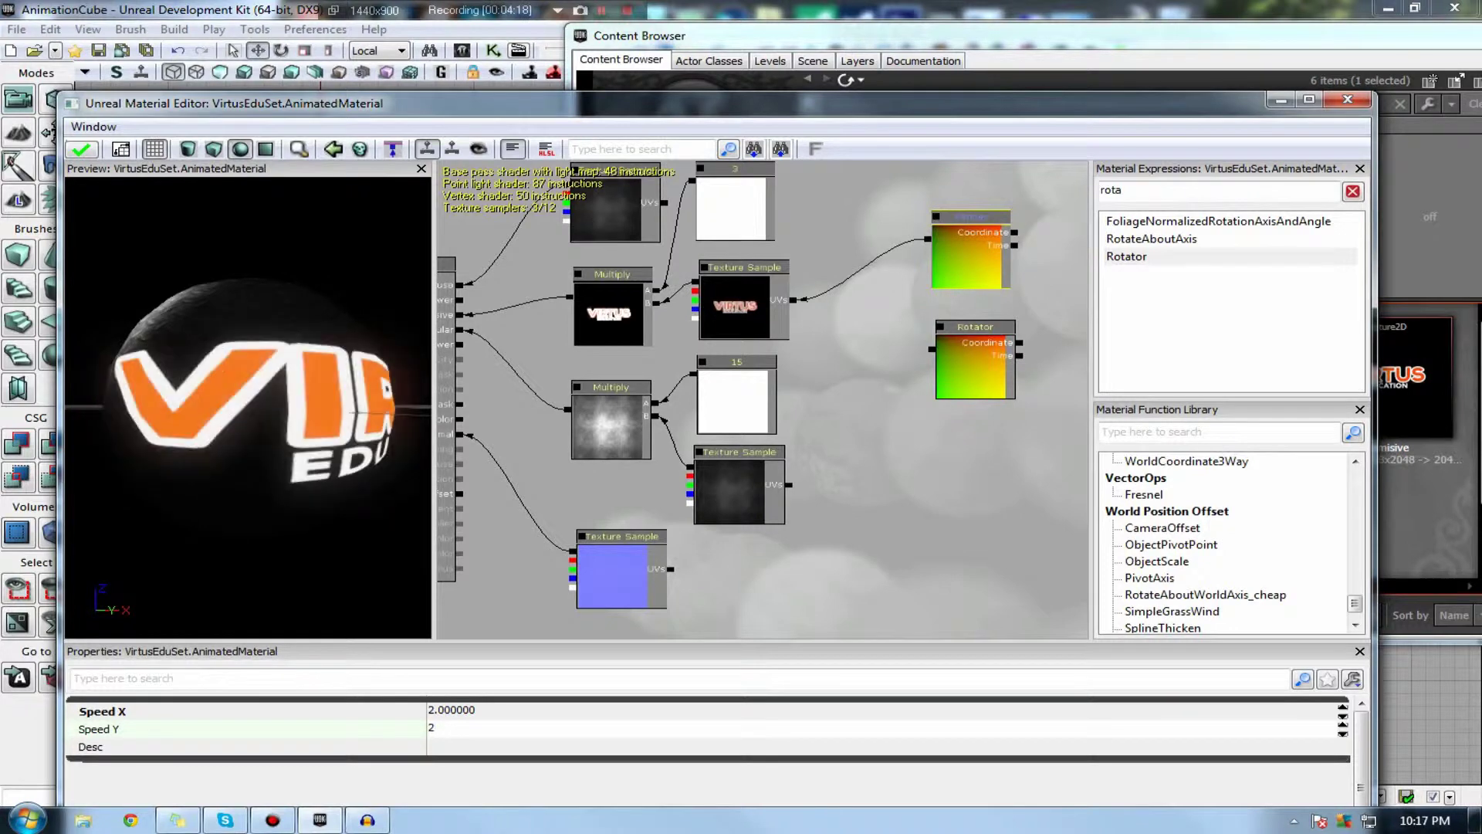
key(Return)
double_click(433, 730)
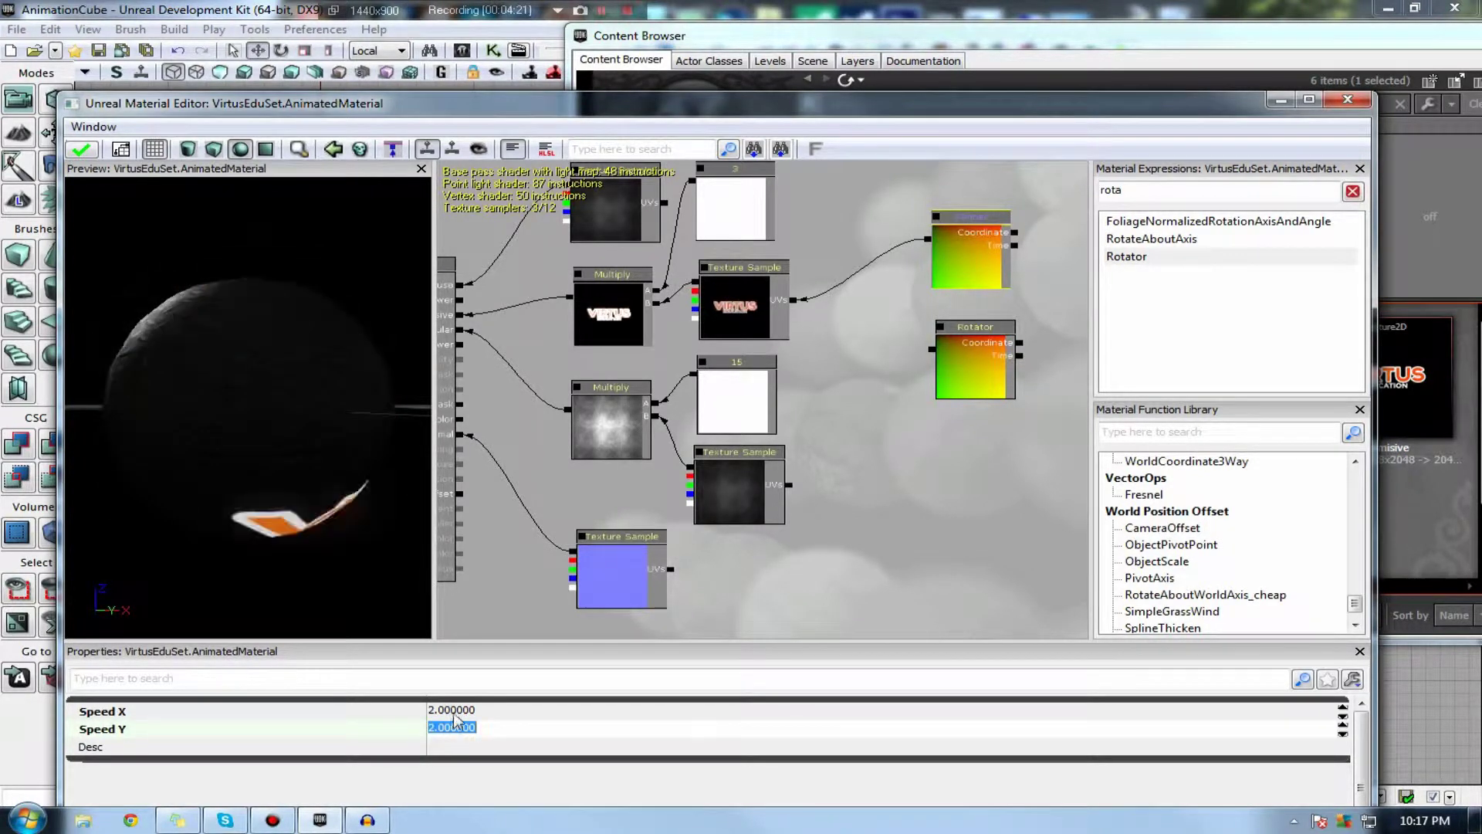
click(453, 713)
text(0)
key(Return)
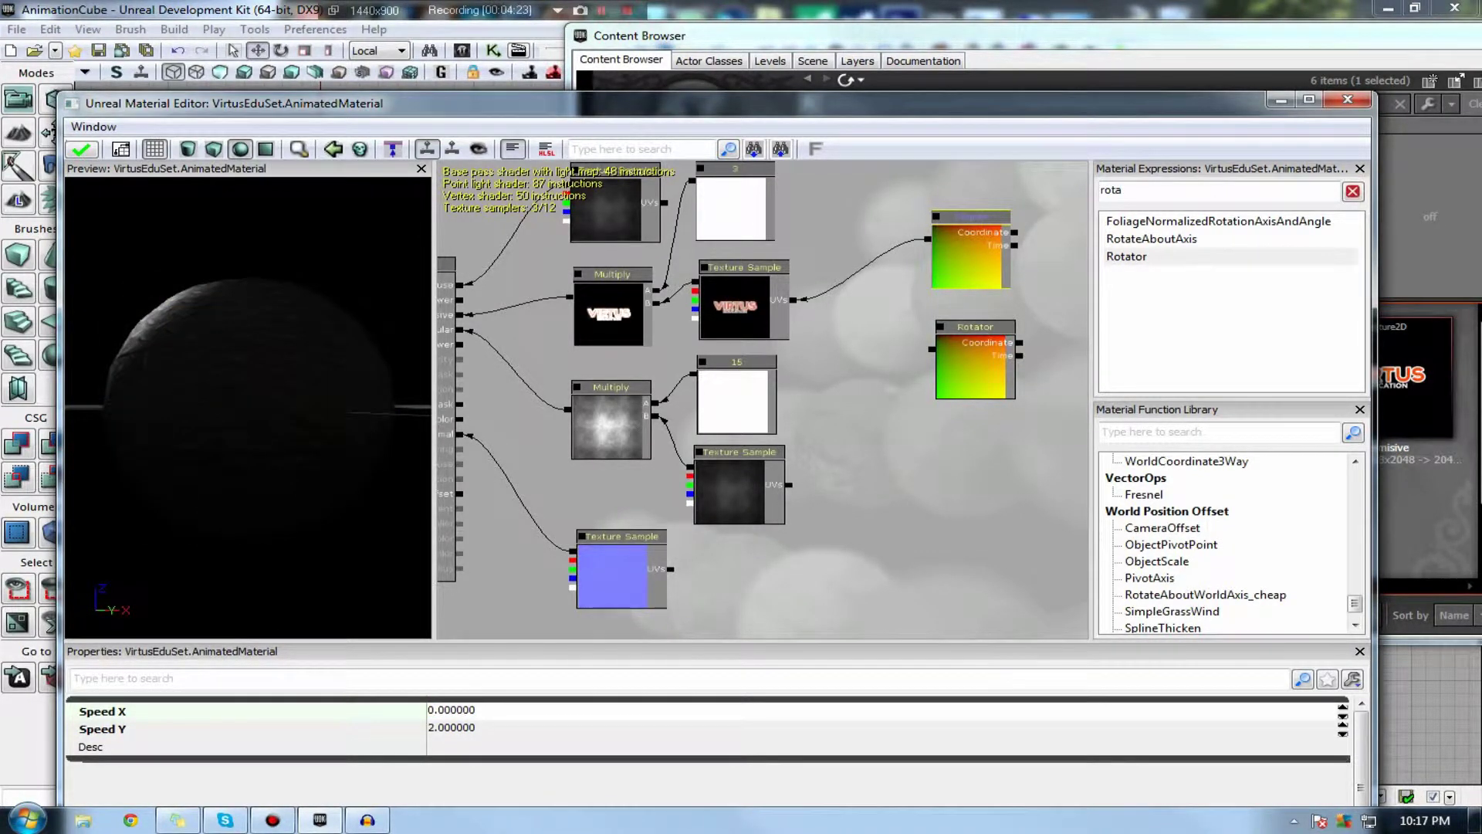
Move the material editor aside to uncover the cube in the level and apply the material changes
drag(313, 400, 301, 384)
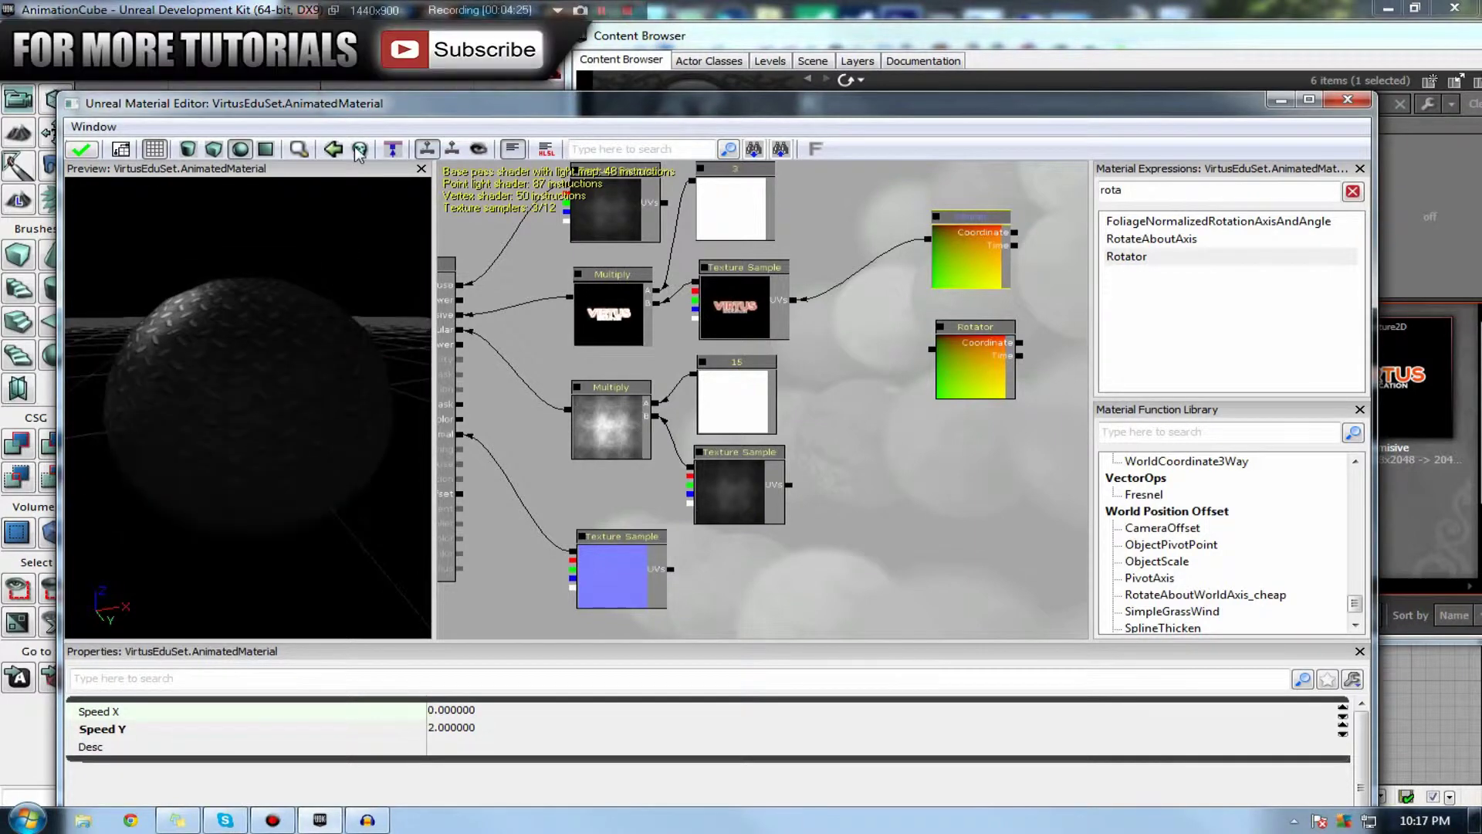
drag(358, 114, 789, 119)
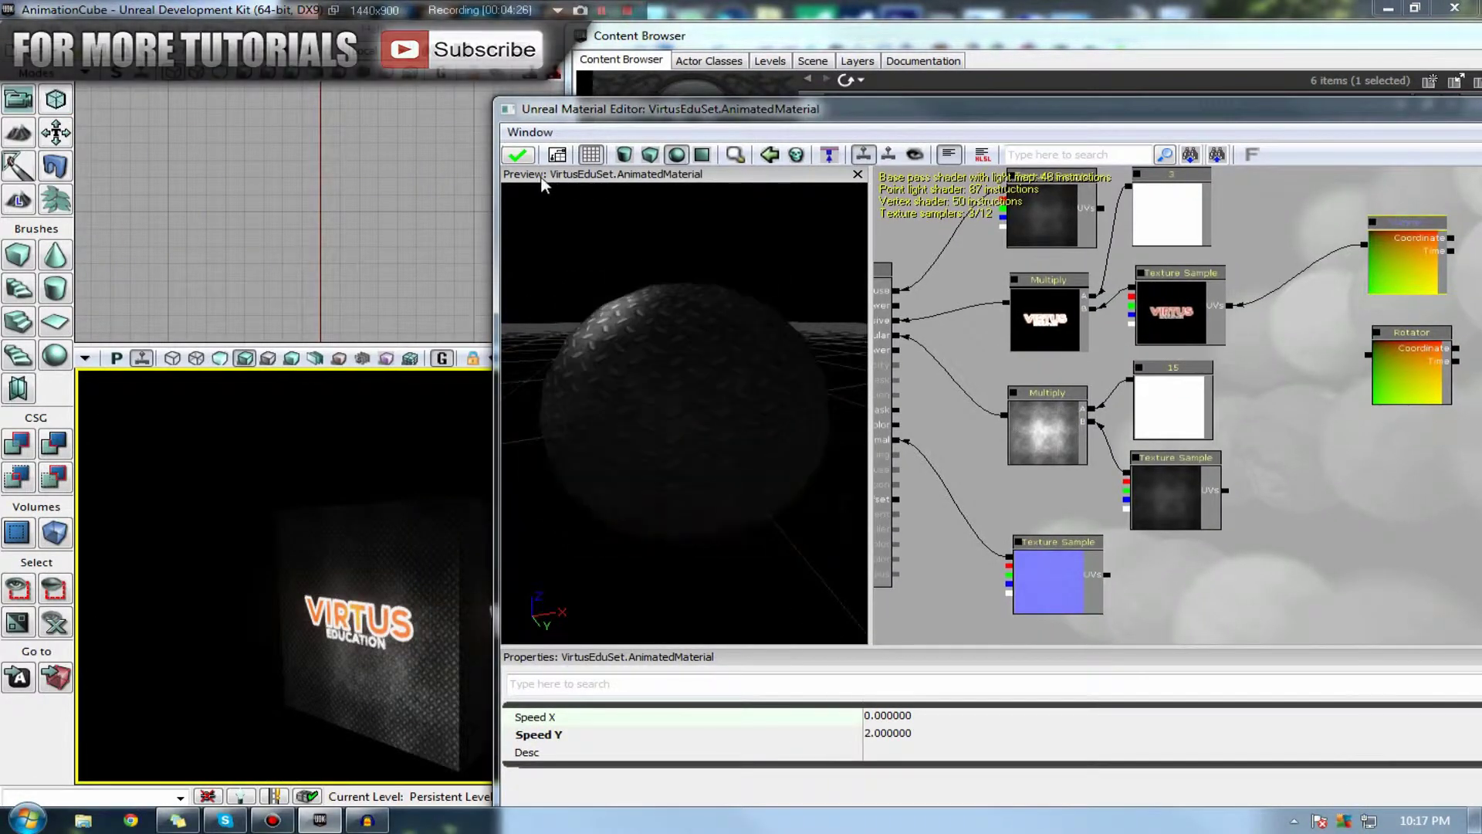
click(519, 155)
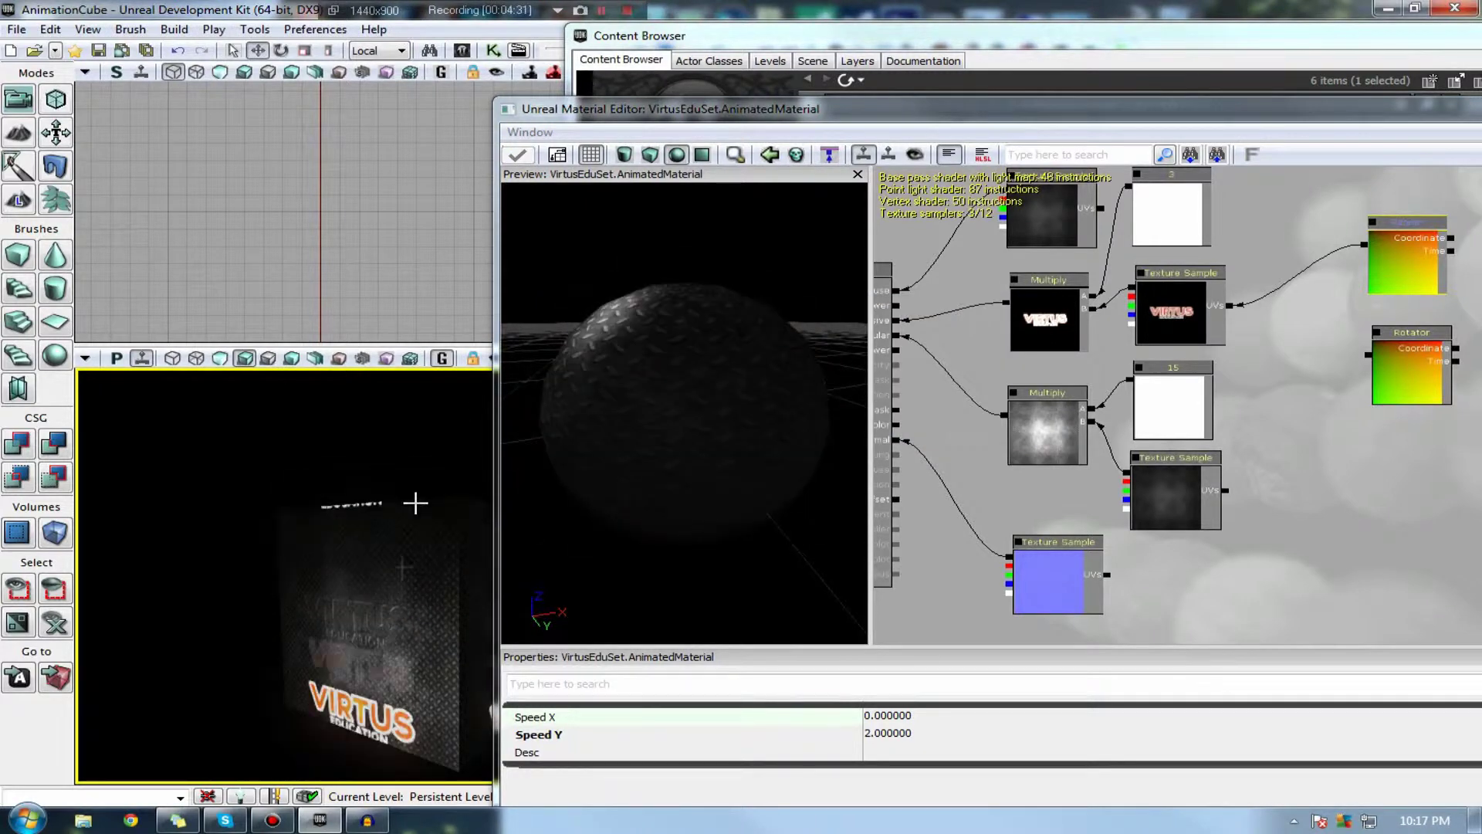
Set the Panner's Speed Y to 1 and apply the change to the material in the level
click(881, 734)
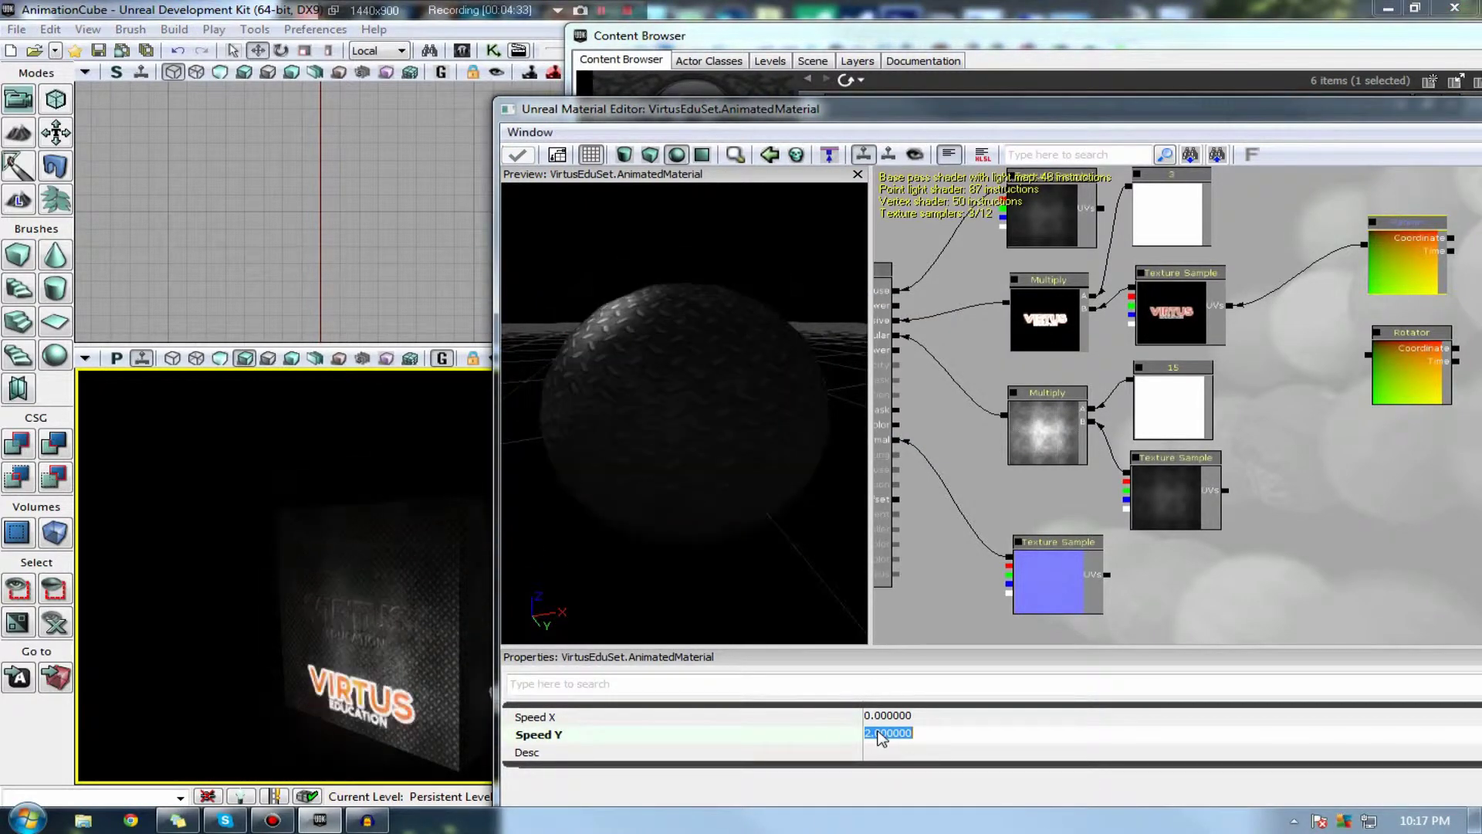
text(1)
key(Return)
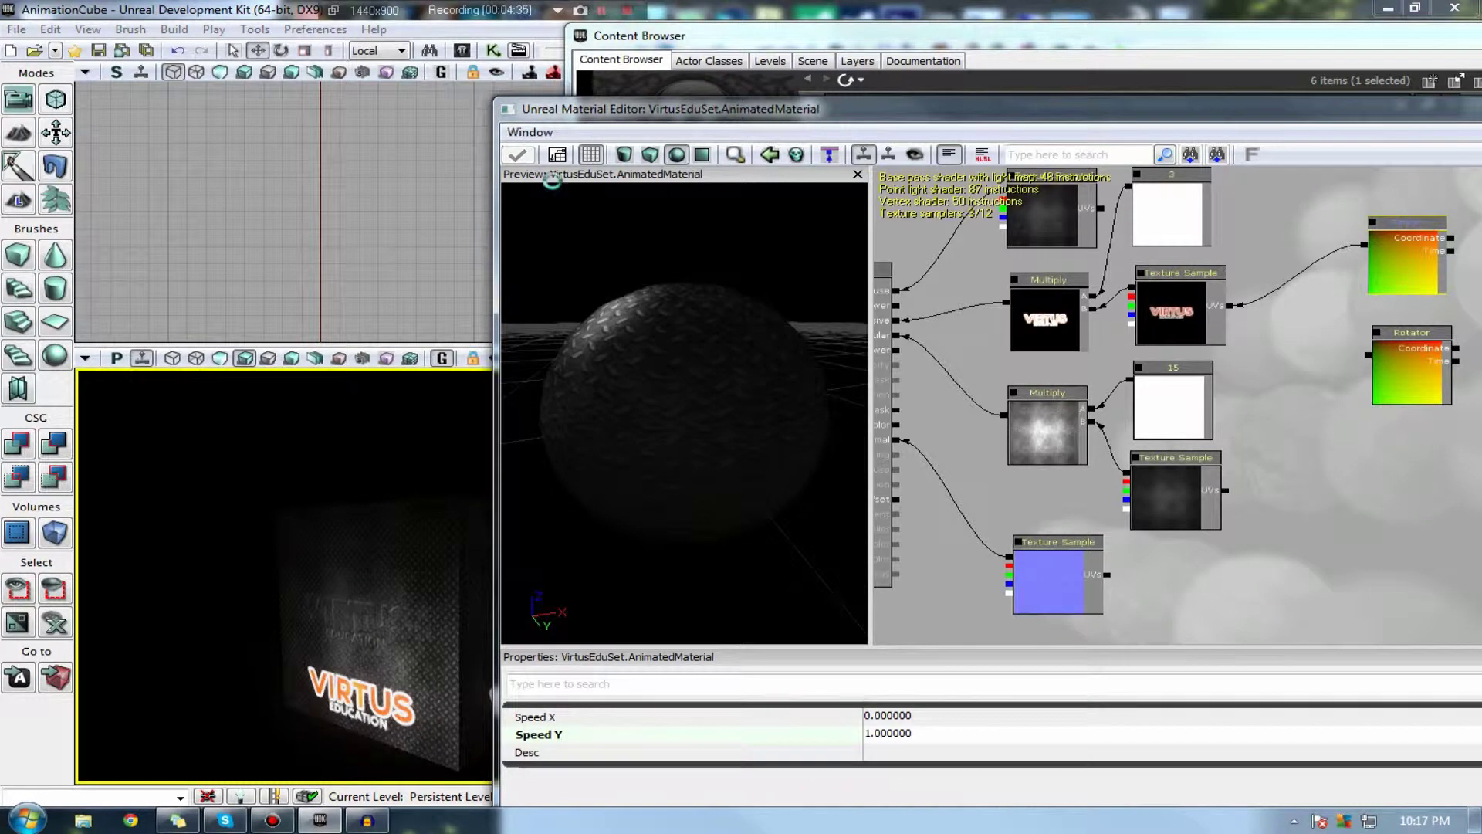
click(517, 154)
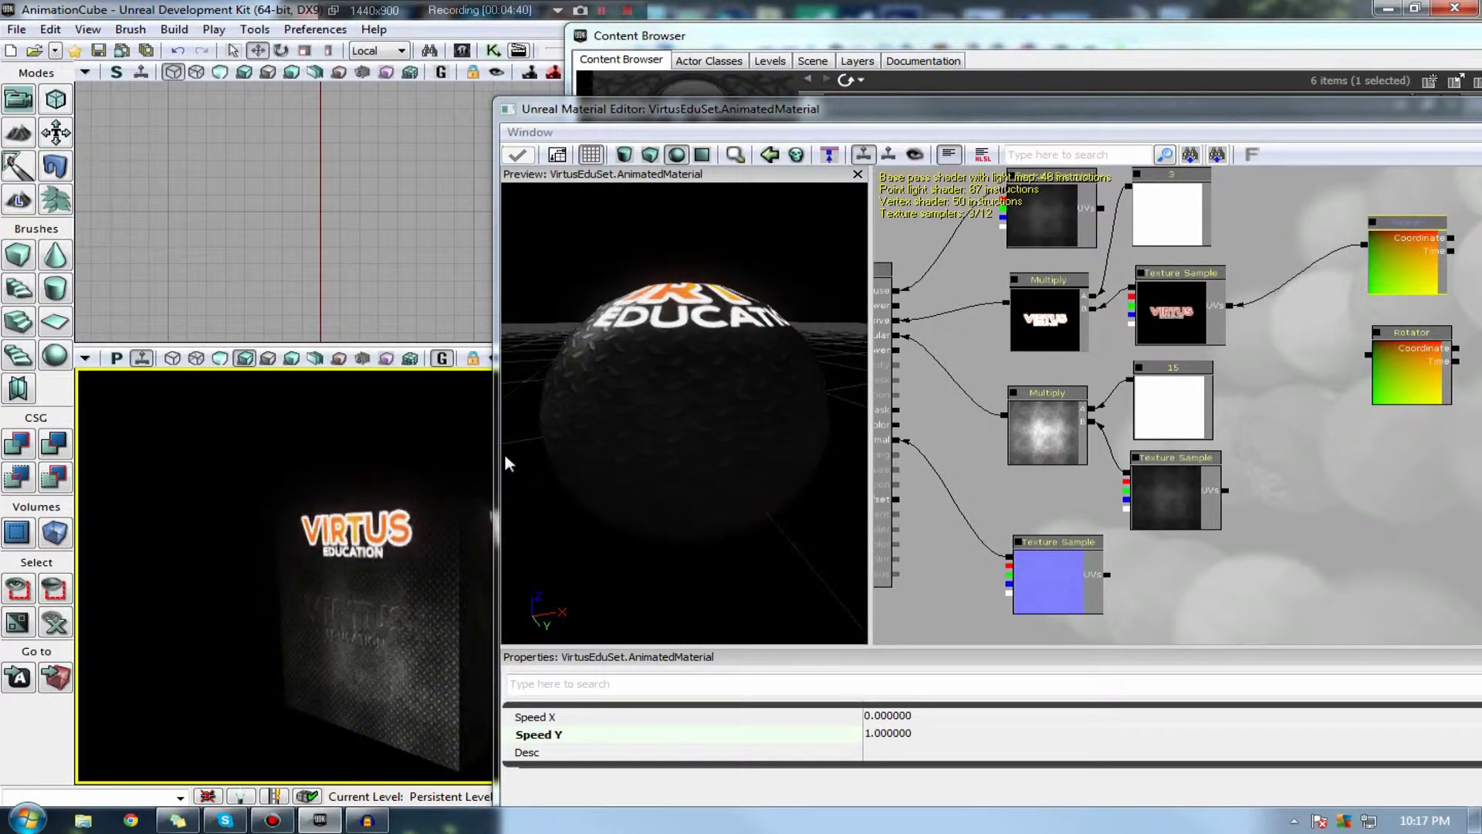
click(884, 735)
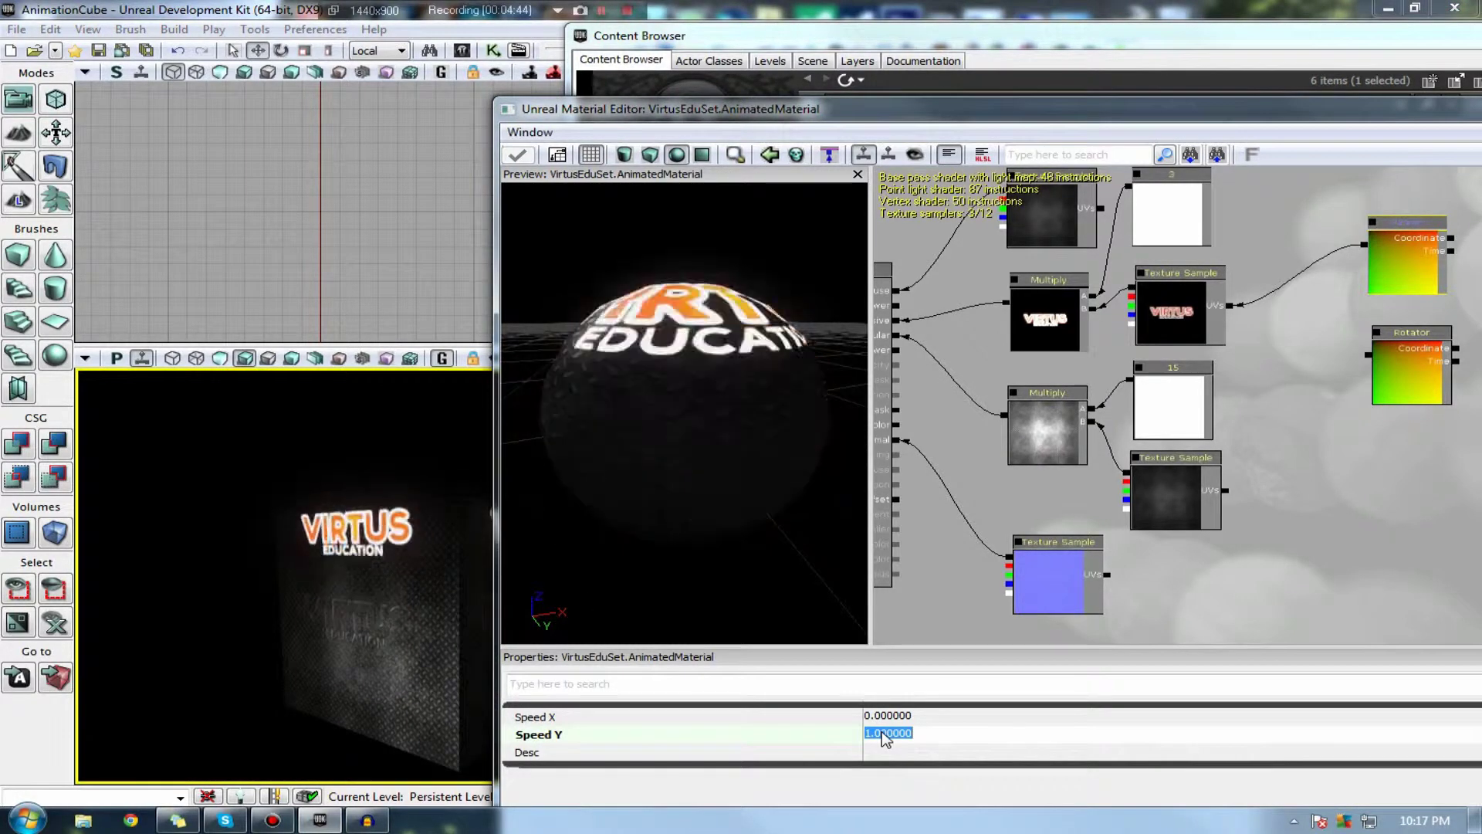
click(698, 503)
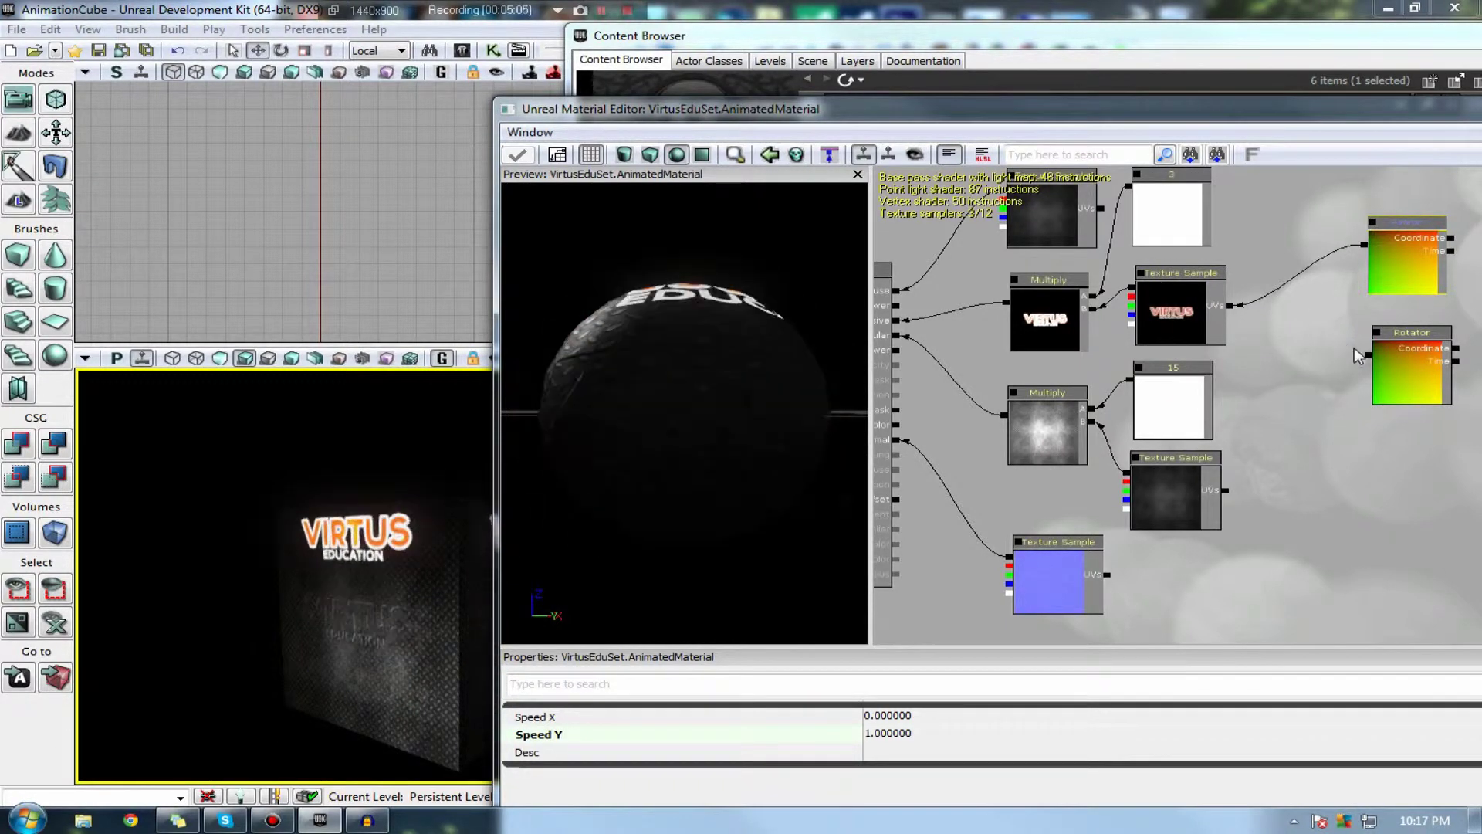
Replace the Panner with the Rotator on the emissive Texture Sample's UVs, check the preview, and apply the material changes
drag(1373, 359, 1034, 419)
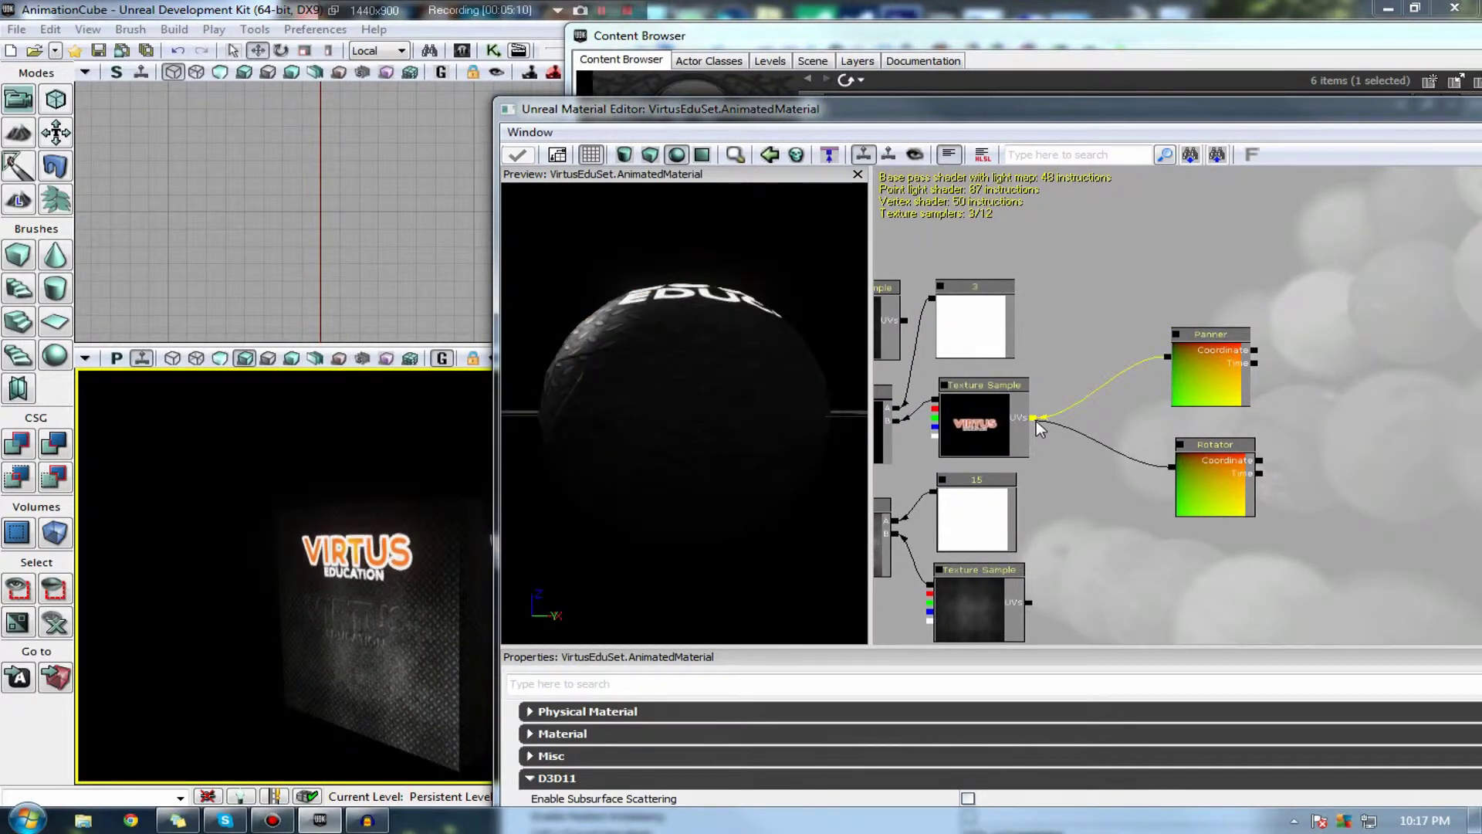
alt+click(1167, 357)
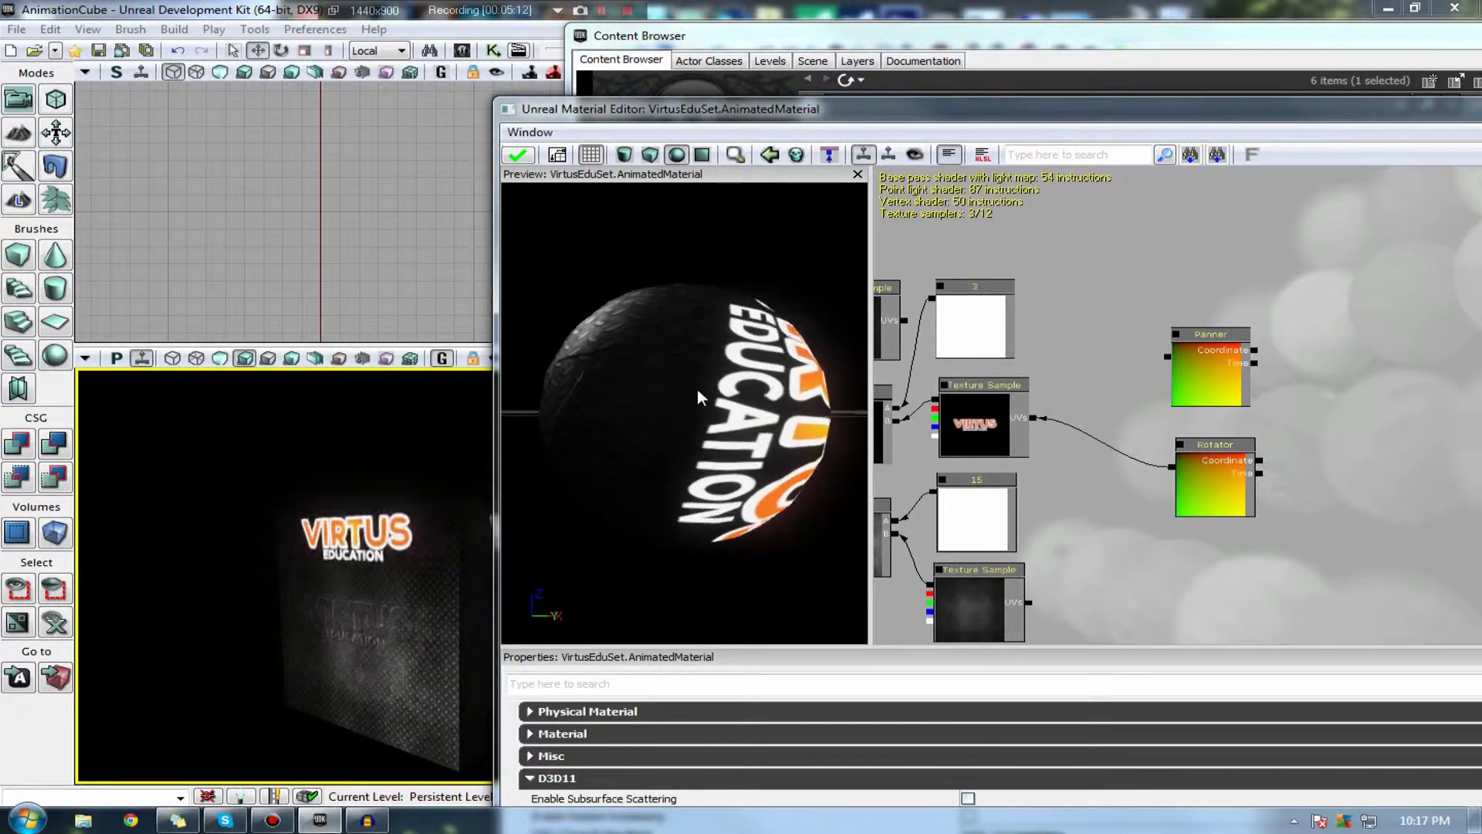
drag(772, 389, 695, 399)
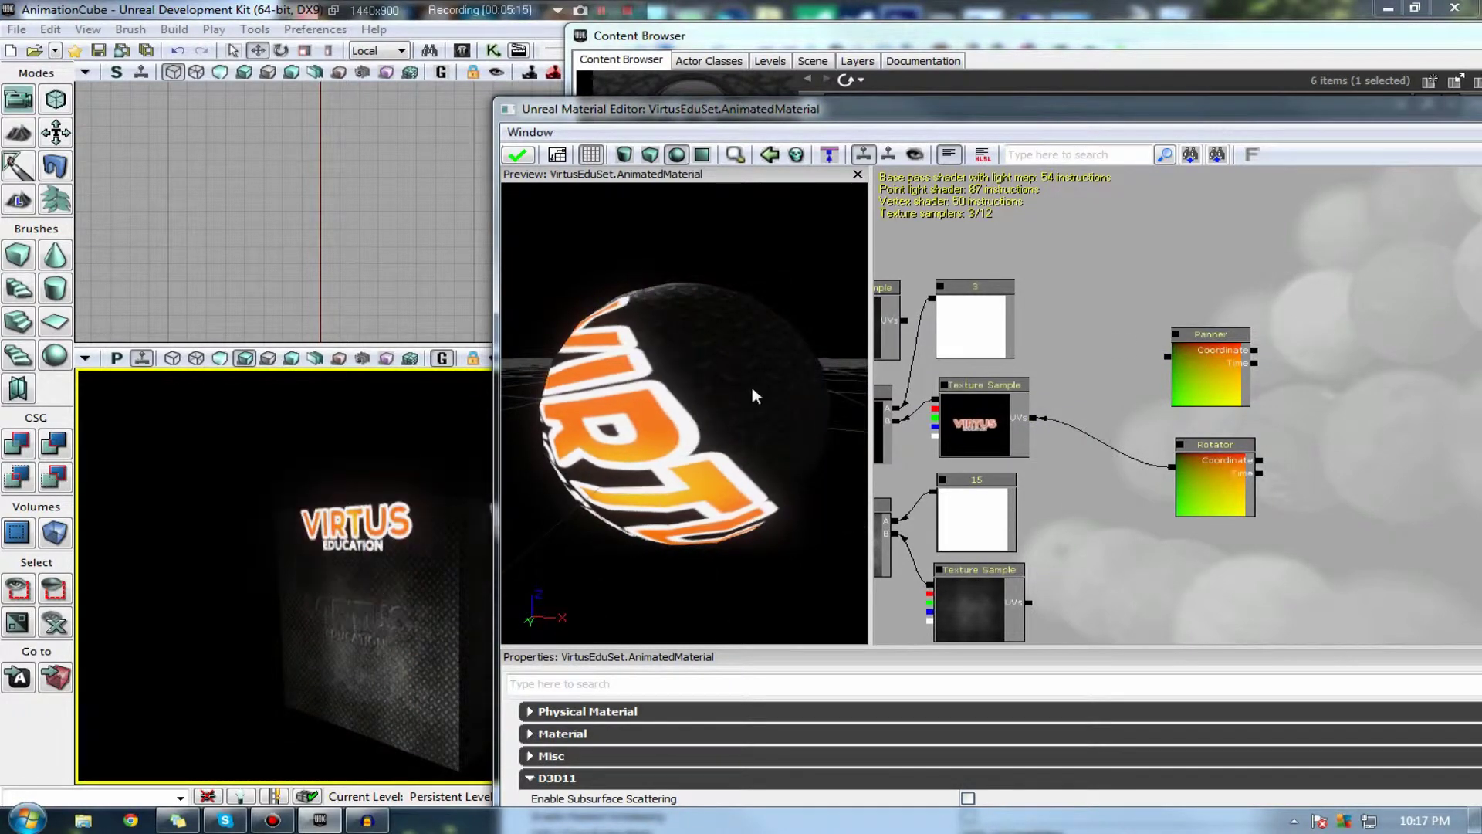
drag(754, 393, 653, 442)
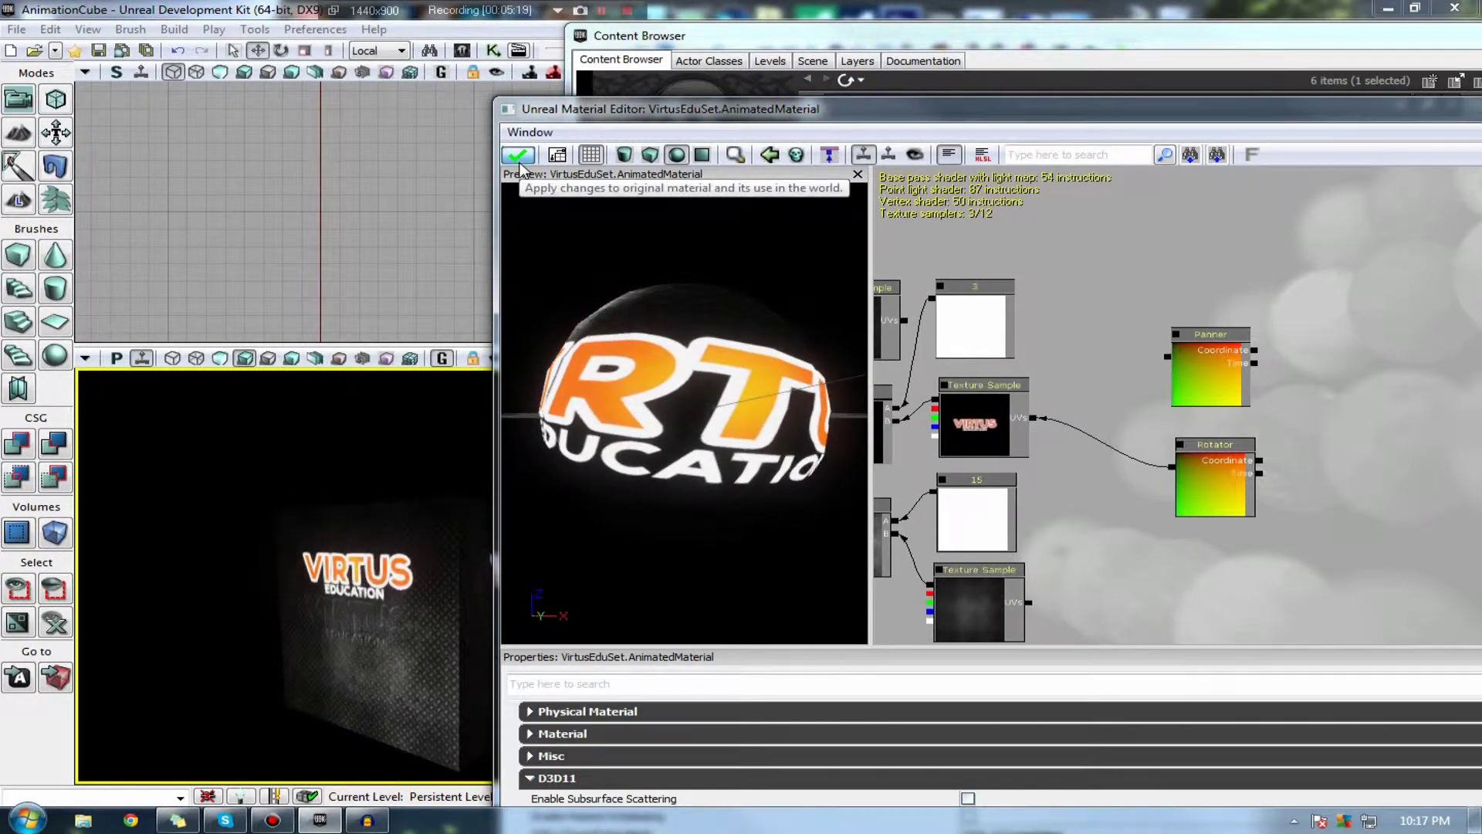
click(518, 156)
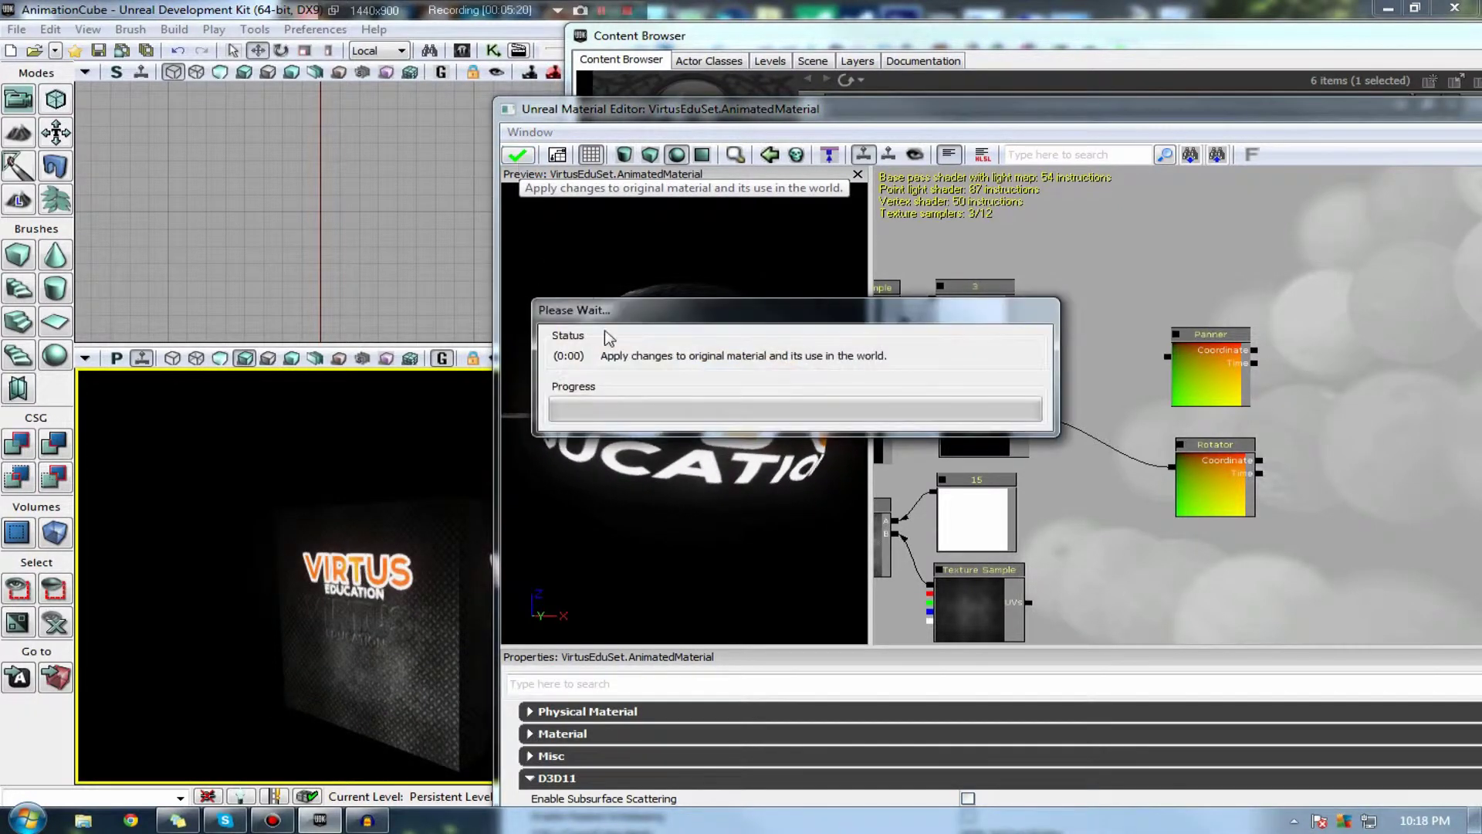
Display the Rotator's properties and examine its Center X, Center Y and Speed settings
click(1180, 494)
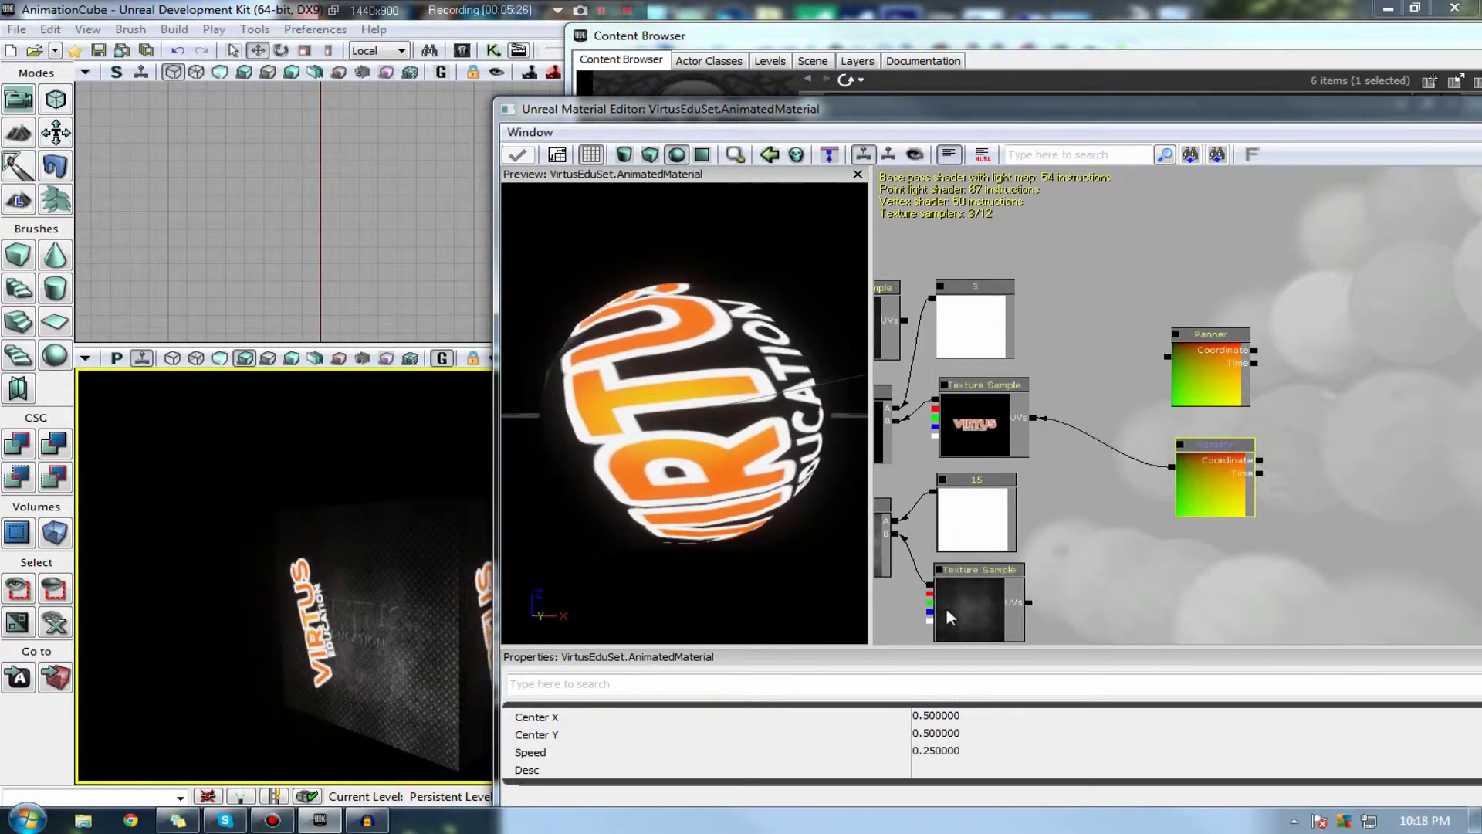
click(935, 750)
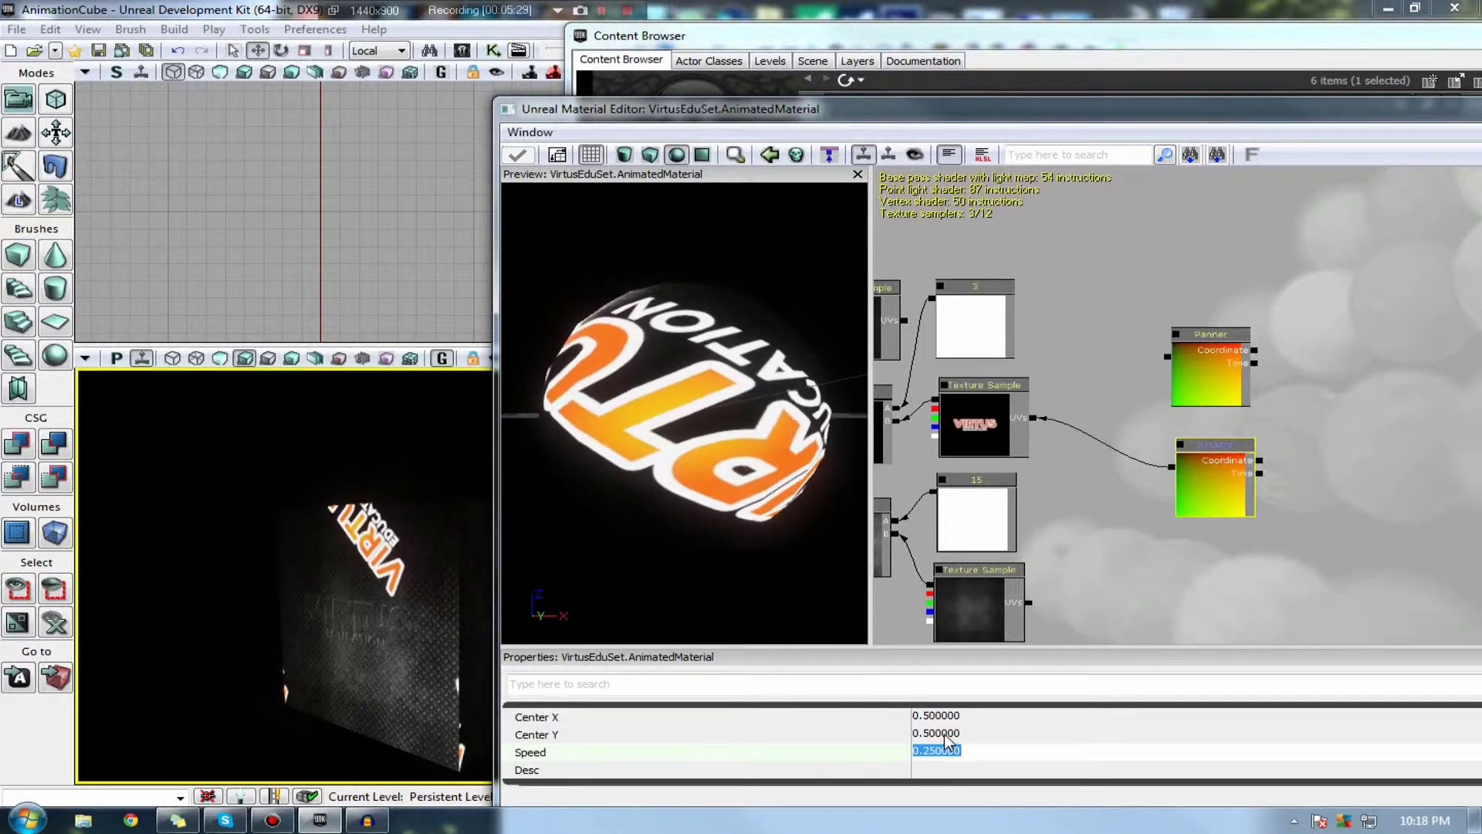
click(945, 735)
click(942, 718)
click(945, 733)
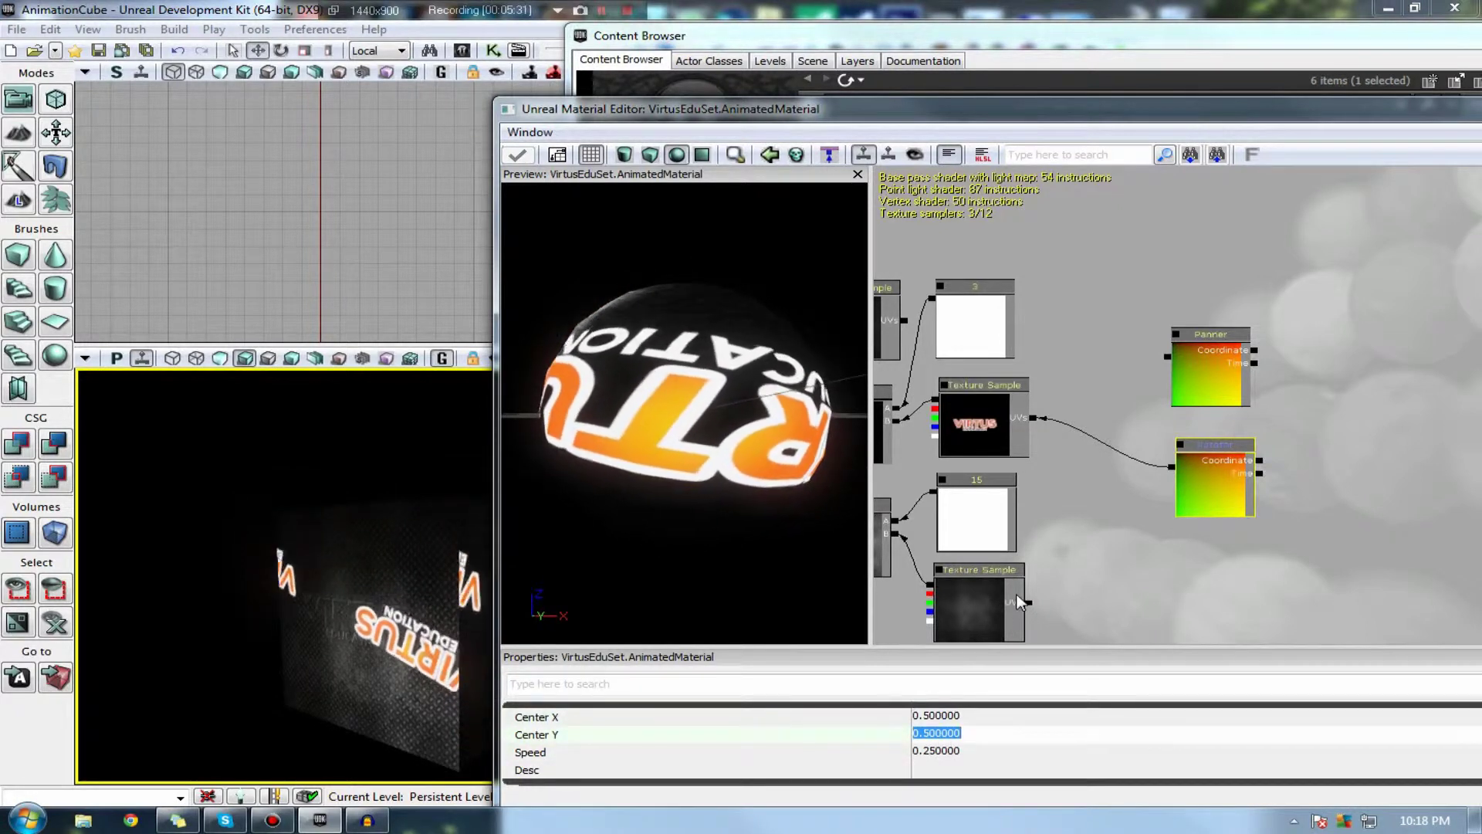
click(1019, 601)
click(1140, 414)
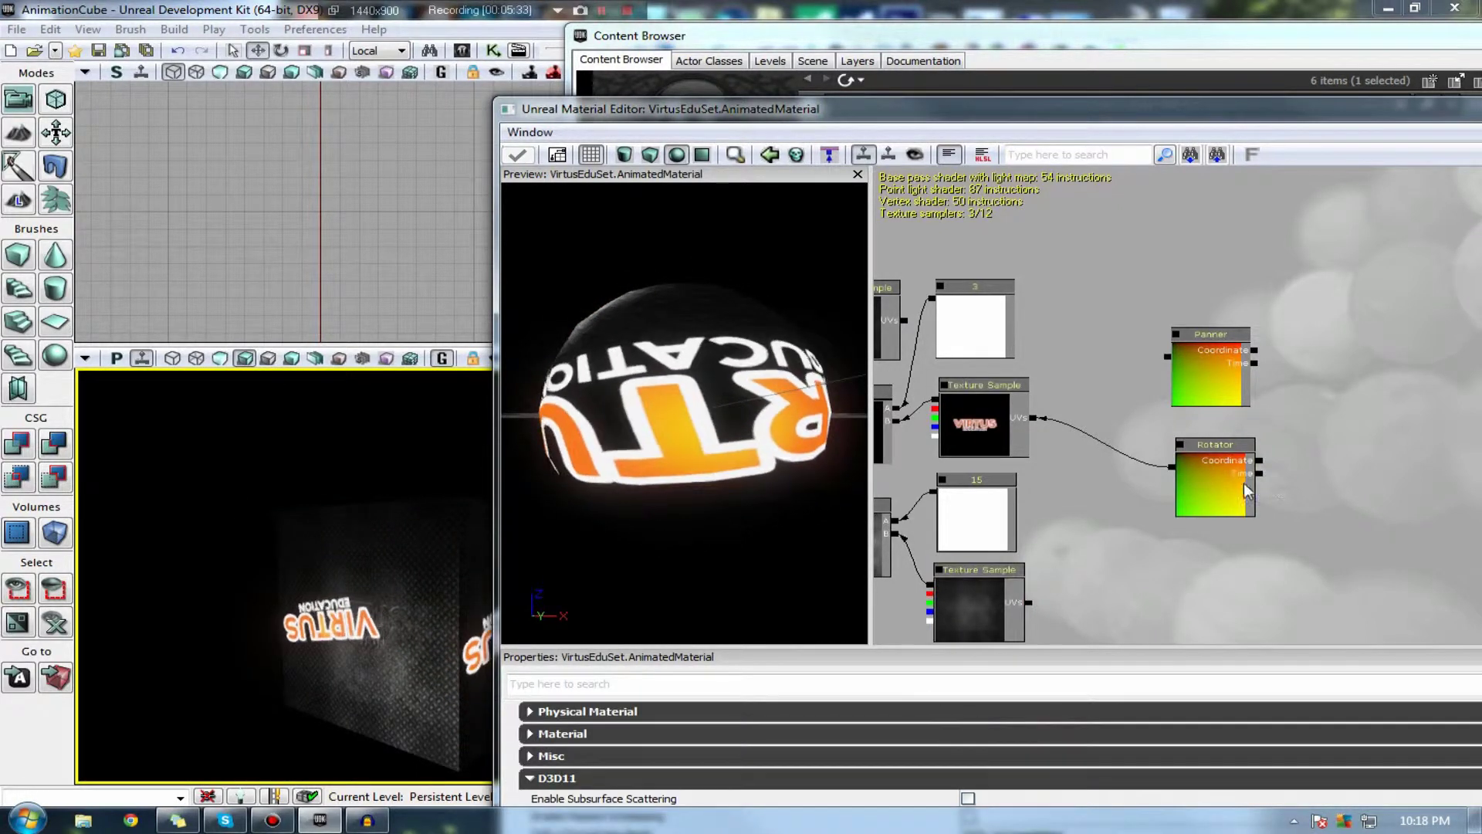
Delete the Rotator node from the material graph and apply the change
click(1216, 445)
drag(1092, 389, 1129, 433)
key(Delete)
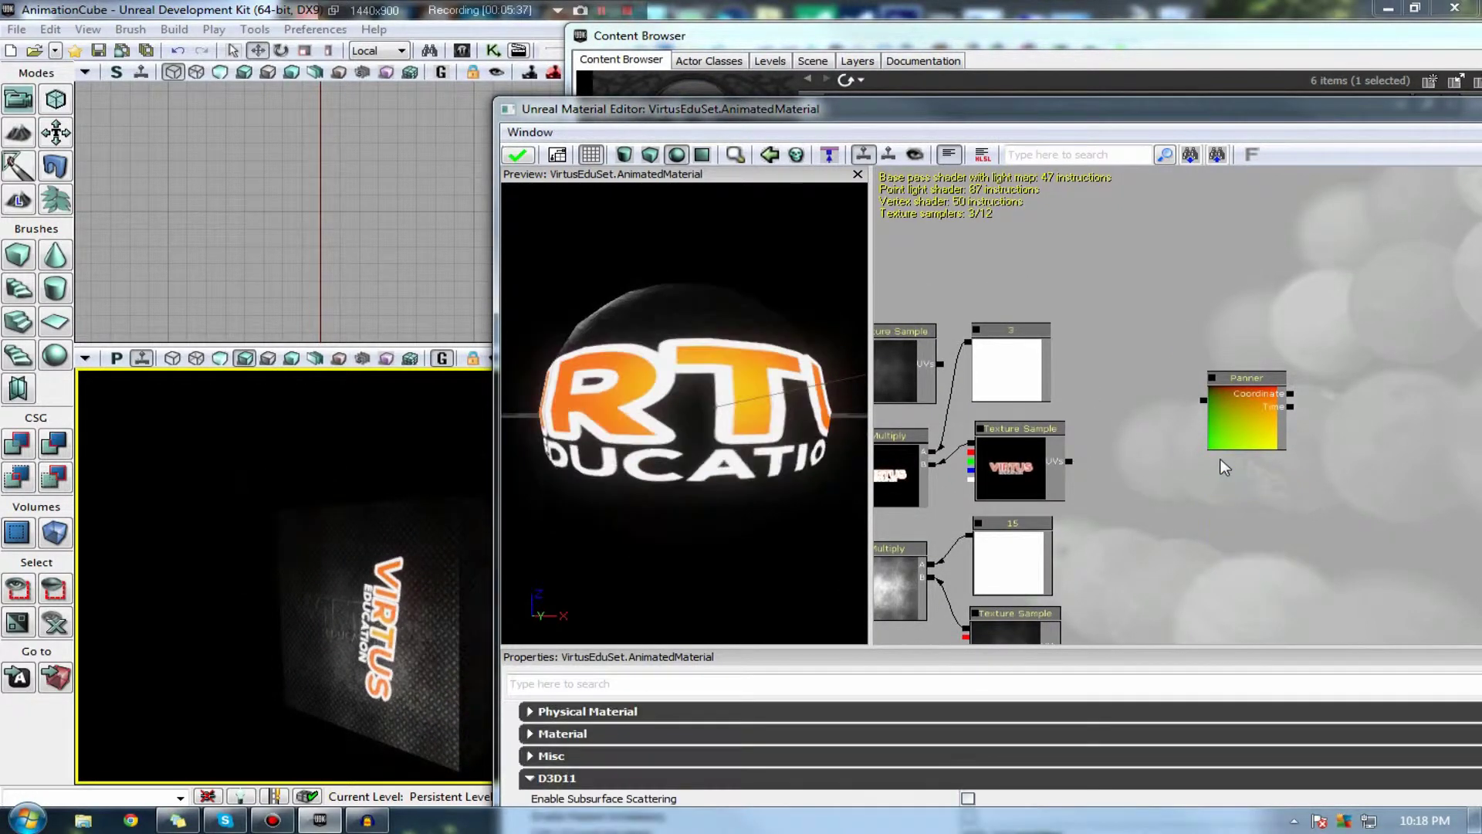
drag(1225, 466, 1326, 433)
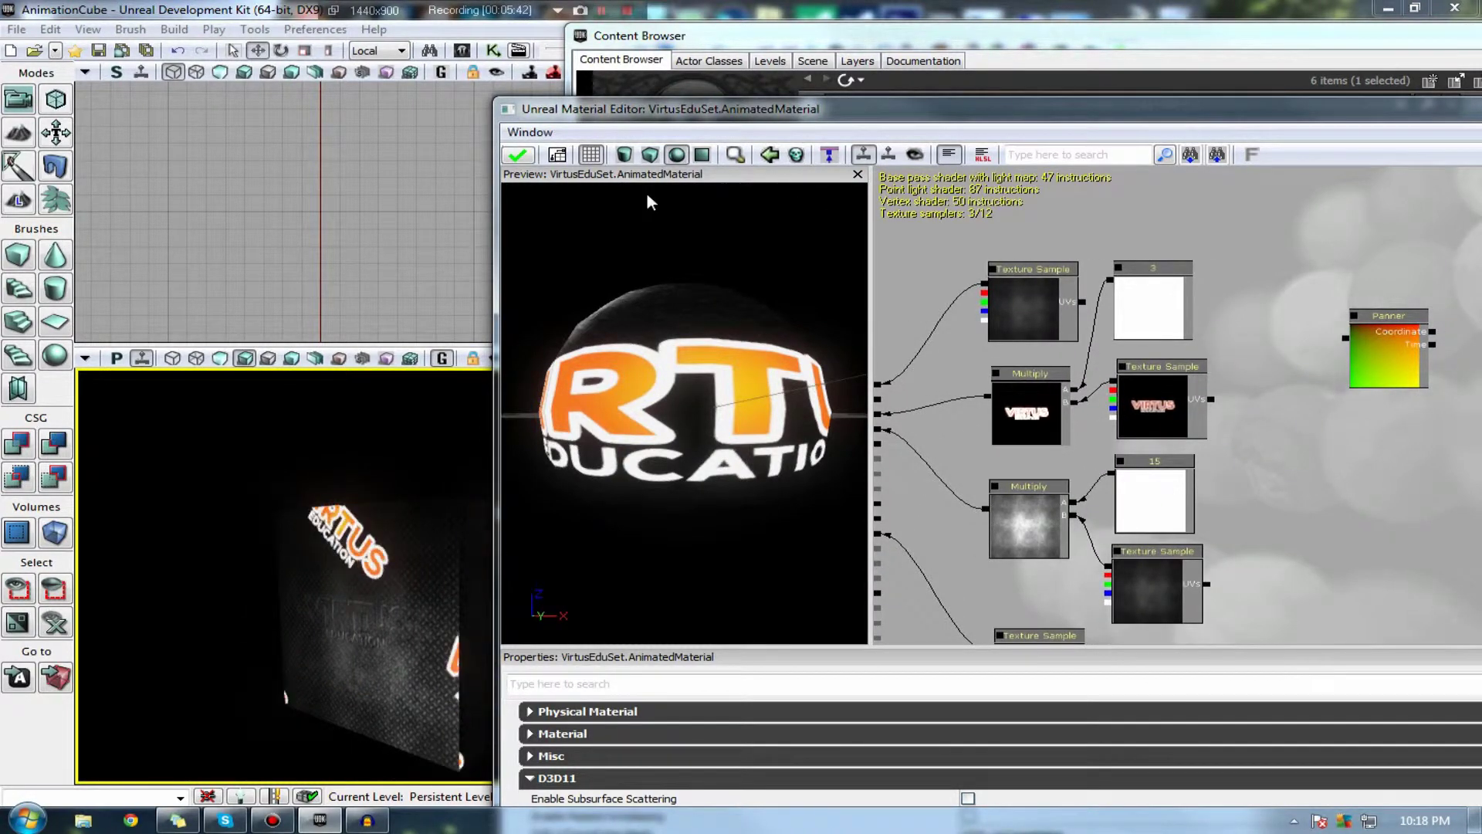
click(517, 156)
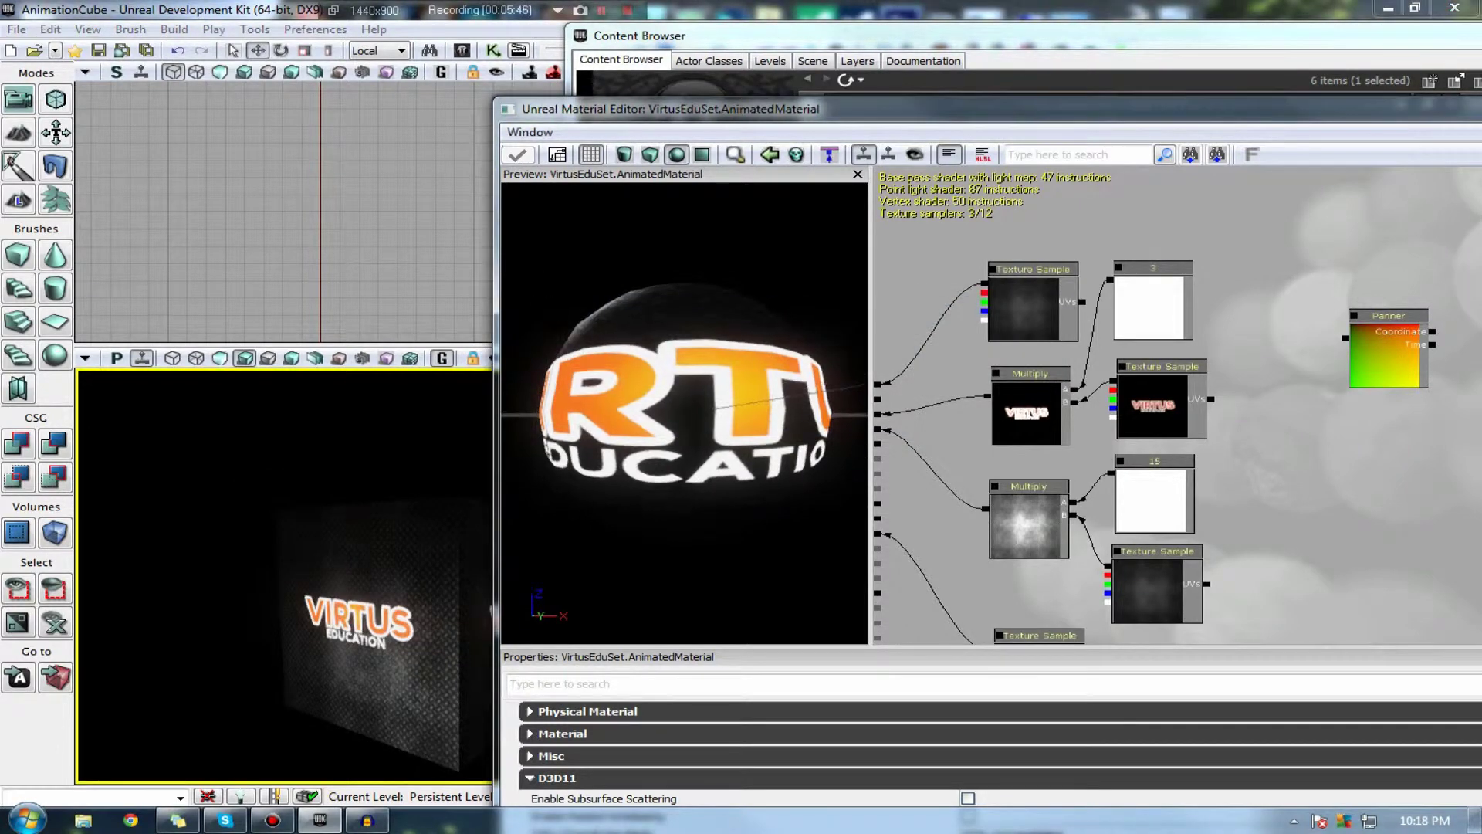
Connect the Panner to the UVs of the specular and diffuse Texture Samples and apply the material changes
drag(1214, 385, 1210, 417)
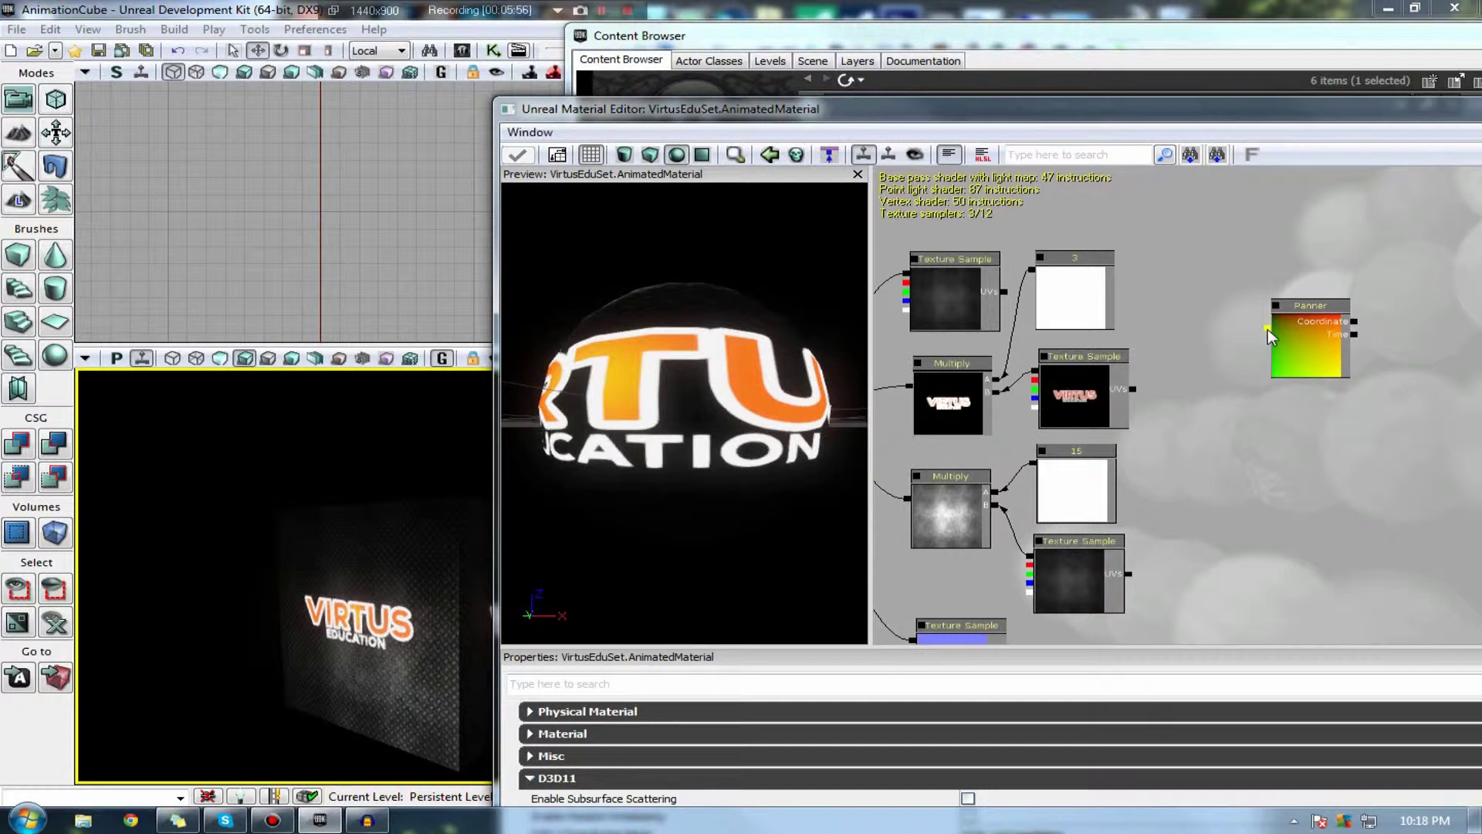
drag(1128, 582, 1129, 576)
drag(1005, 290, 1298, 333)
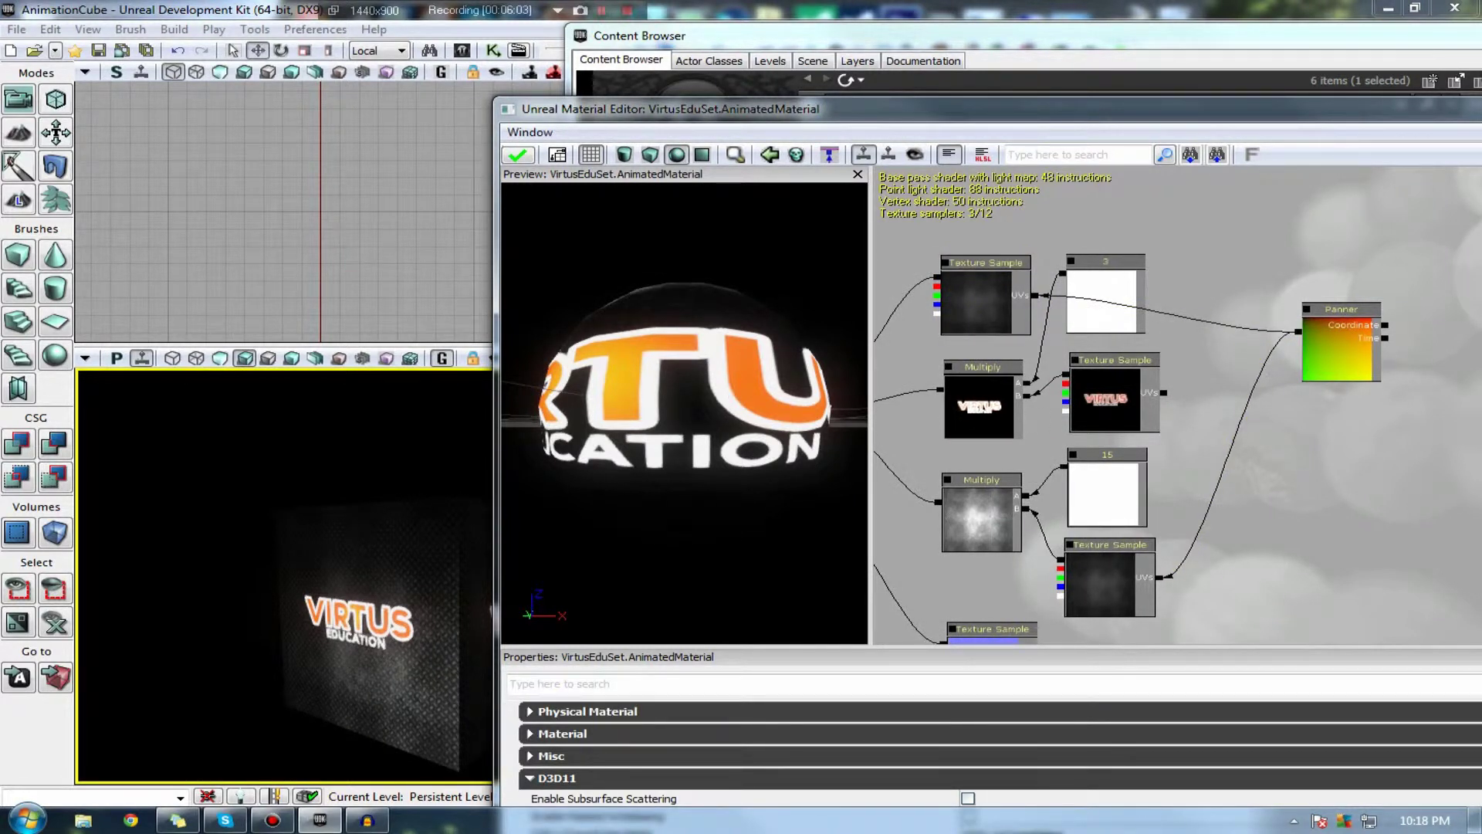
drag(691, 387, 691, 432)
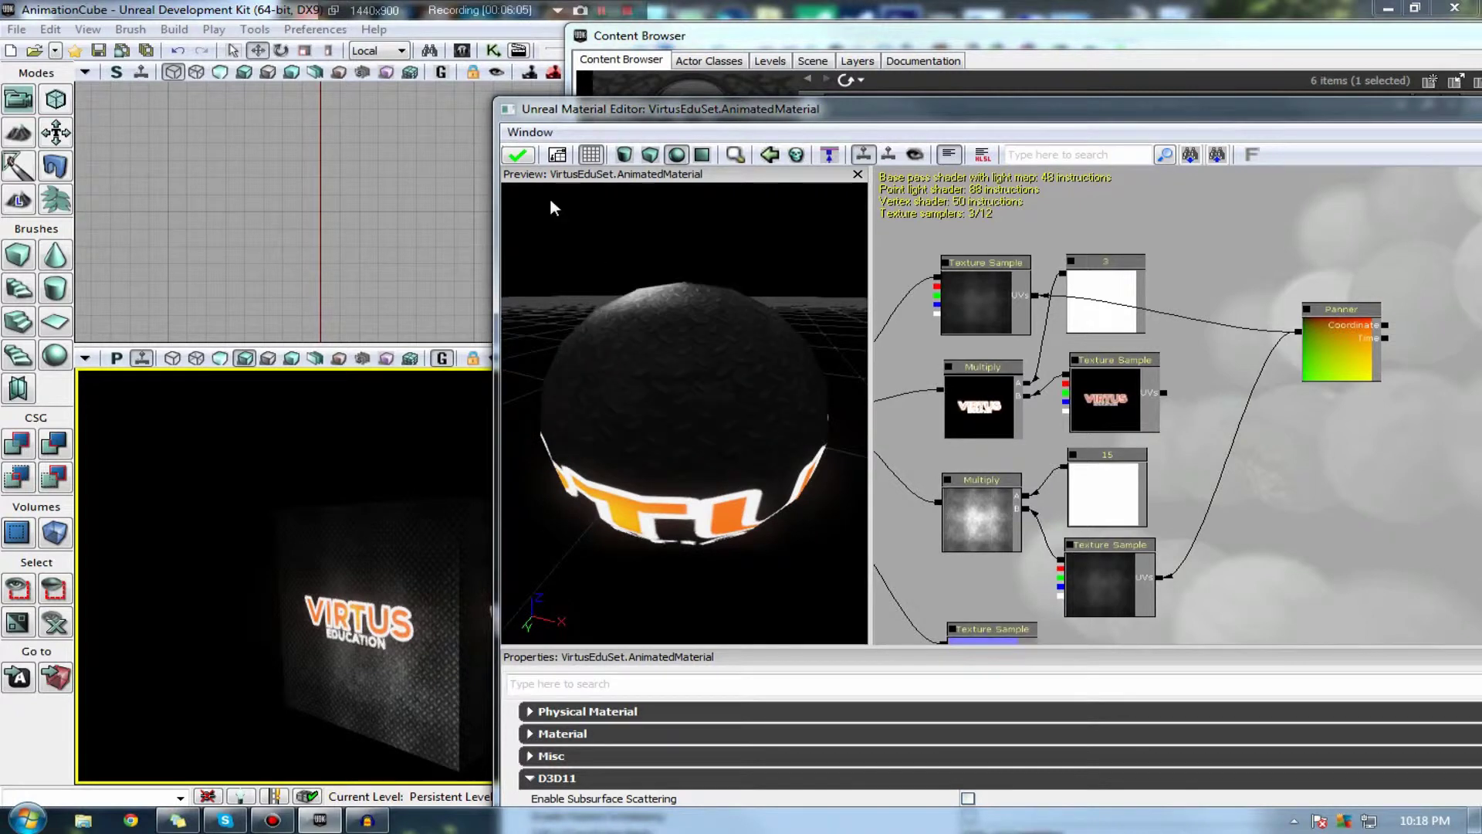
click(517, 157)
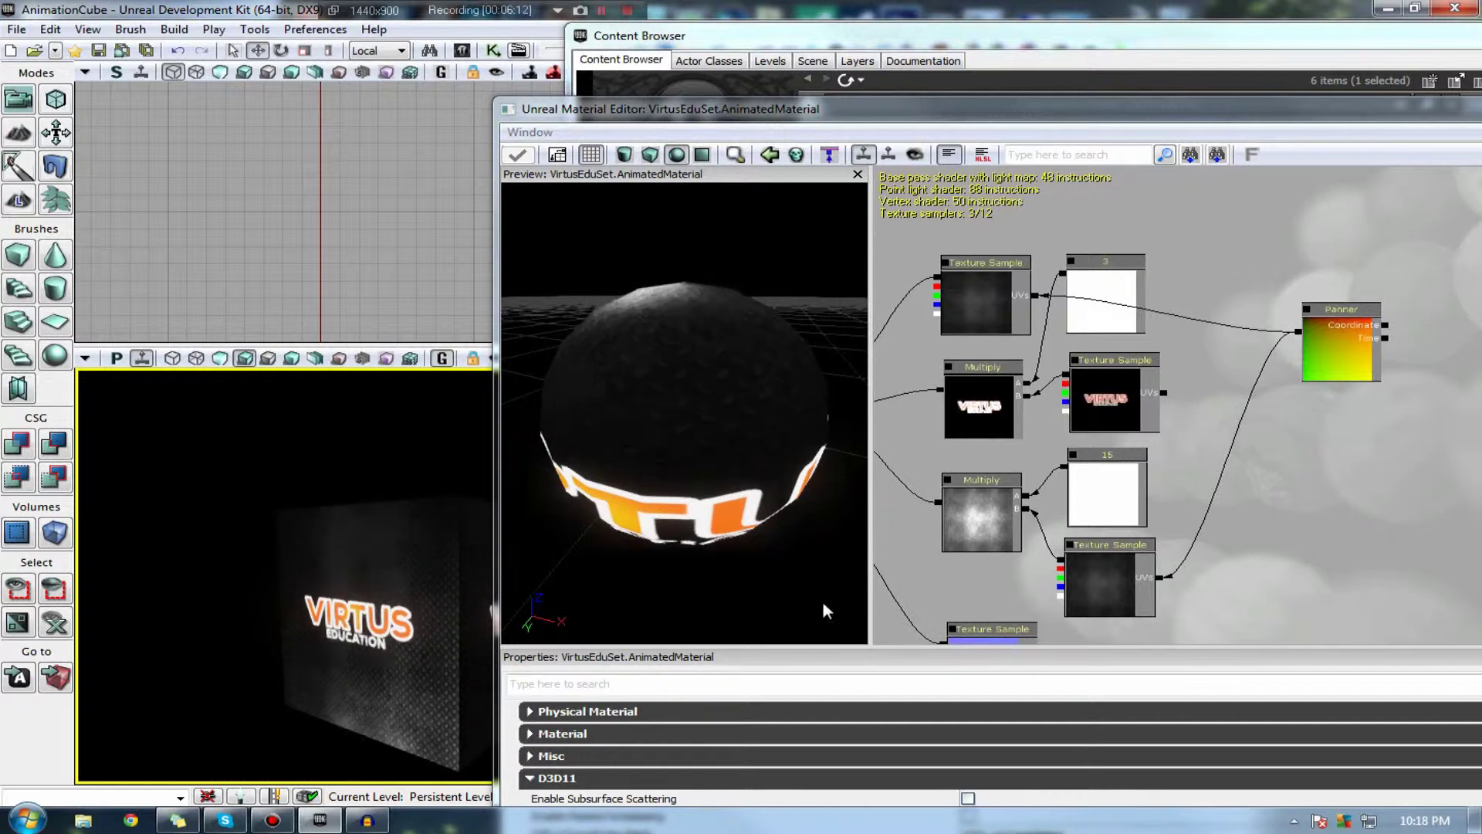
Set the Panner's Speed Y to 2, apply the material, and inspect the moving diffuse and specular textures on the preview sphere
click(1324, 348)
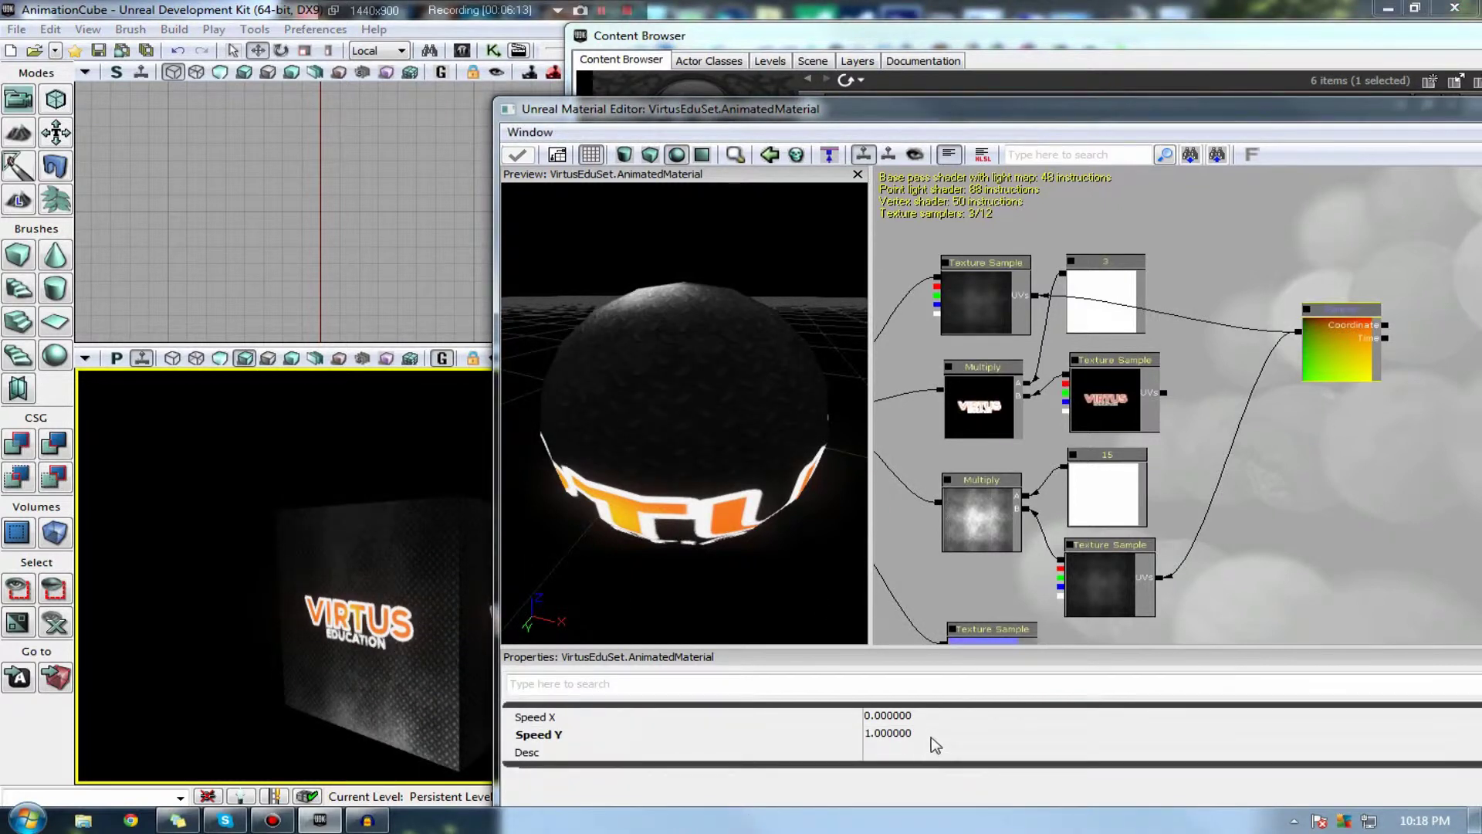
click(930, 738)
text(5)
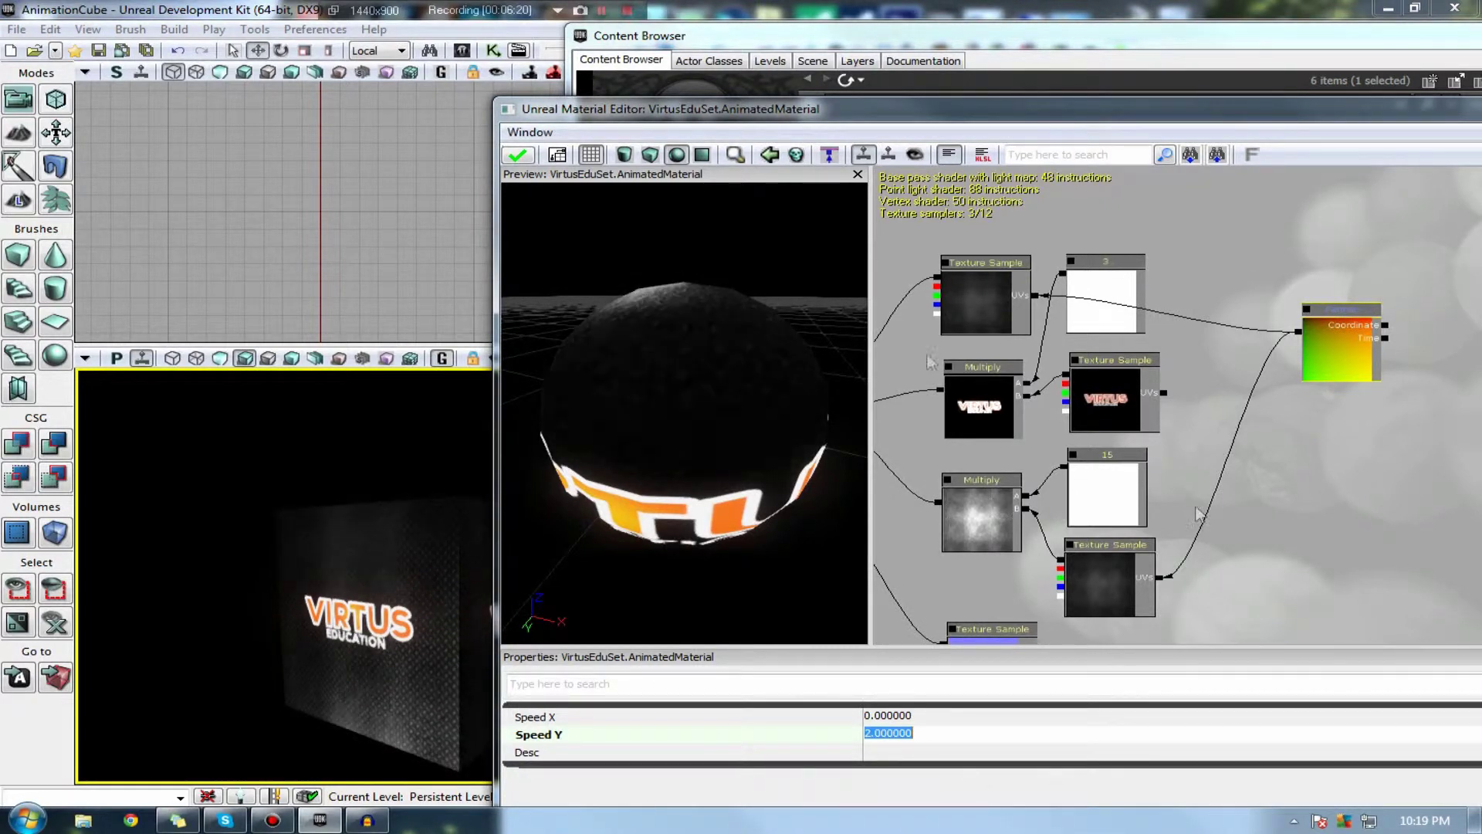
click(516, 157)
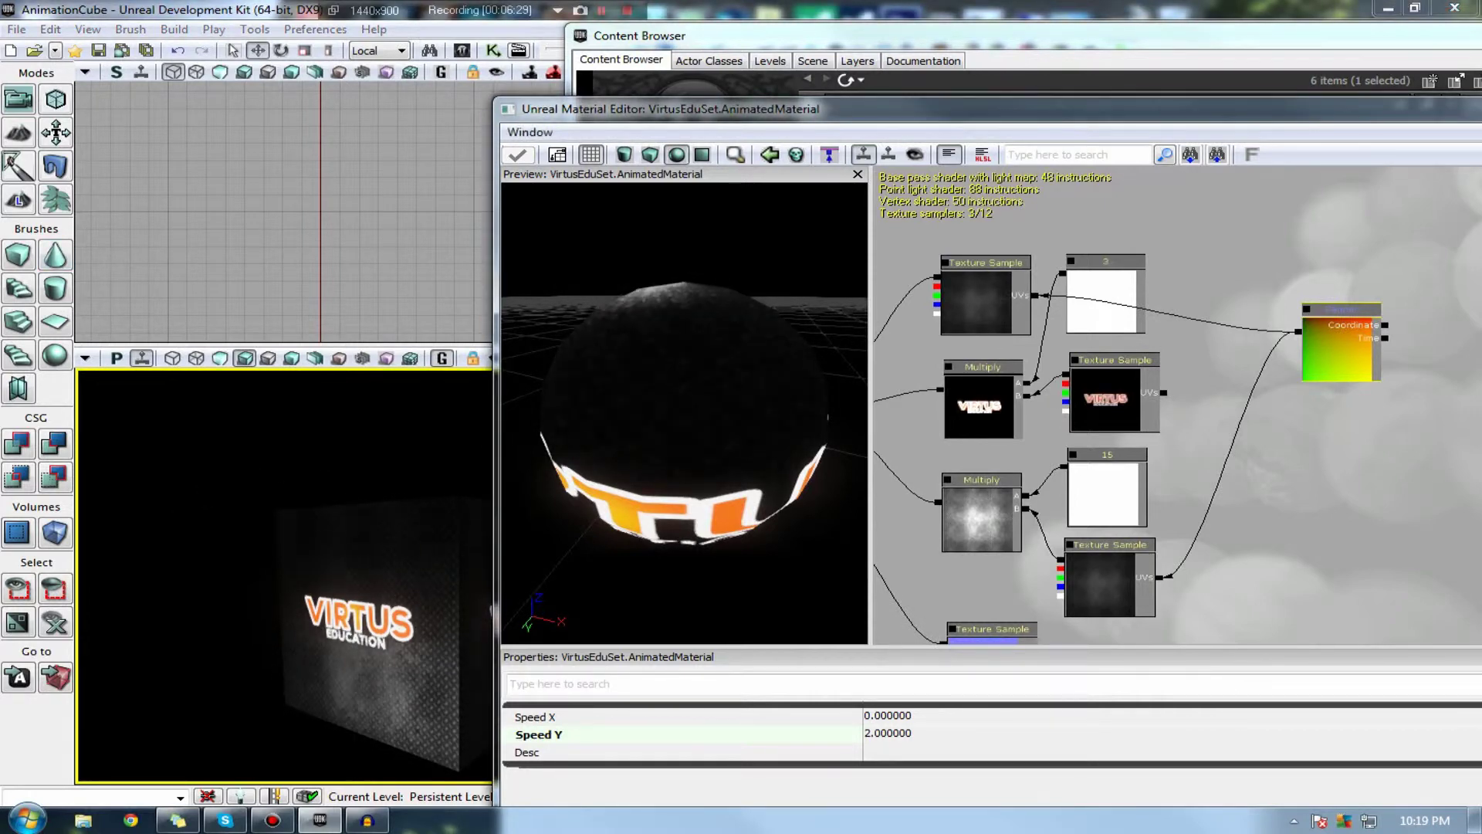
drag(639, 392, 633, 391)
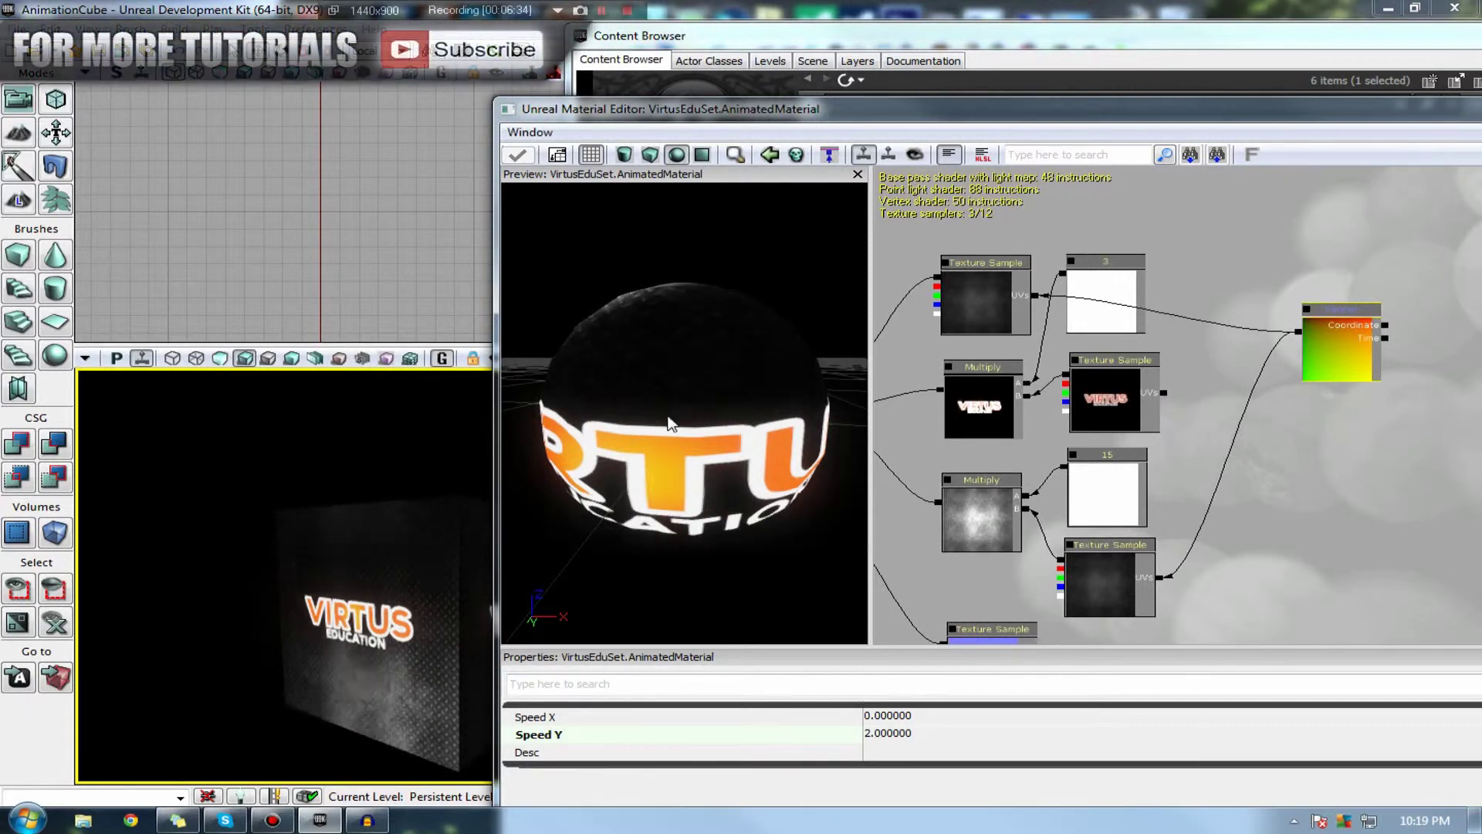
drag(668, 416, 563, 176)
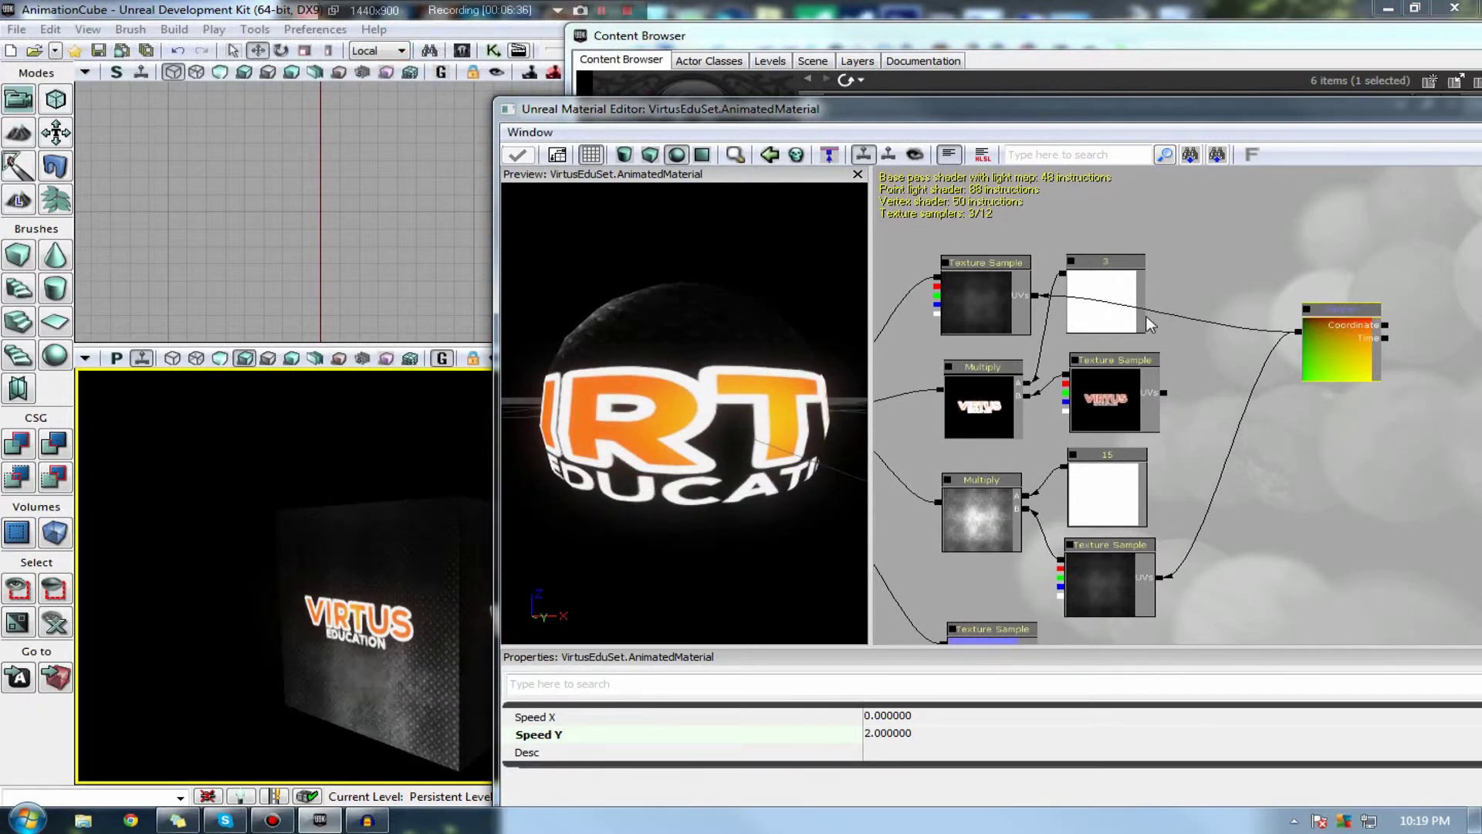